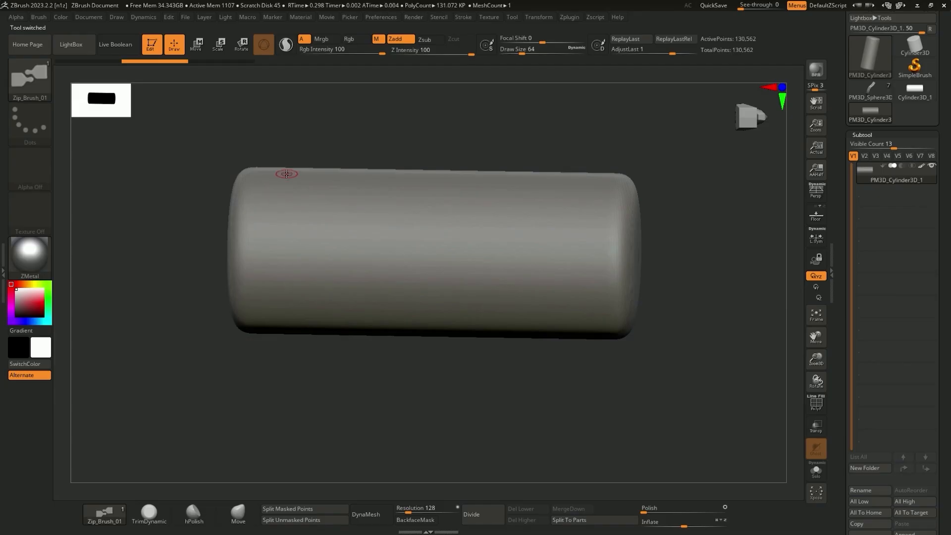
# Draw a row of vertical zipper strips across the cylinder, using a different Zip_Brush curve brush for each
pyautogui.moveTo(299, 173); pyautogui.dragTo(284, 379)
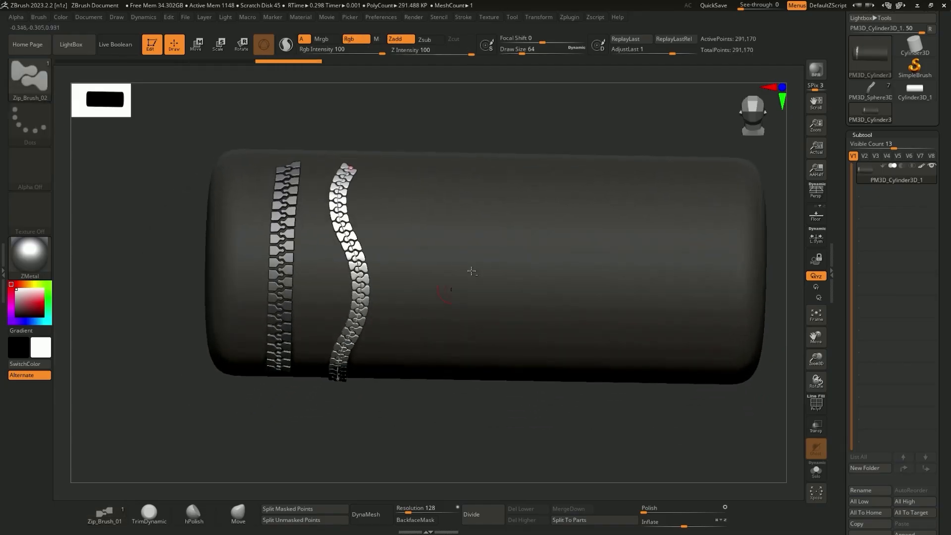
pyautogui.moveTo(386, 179); pyautogui.dragTo(384, 280)
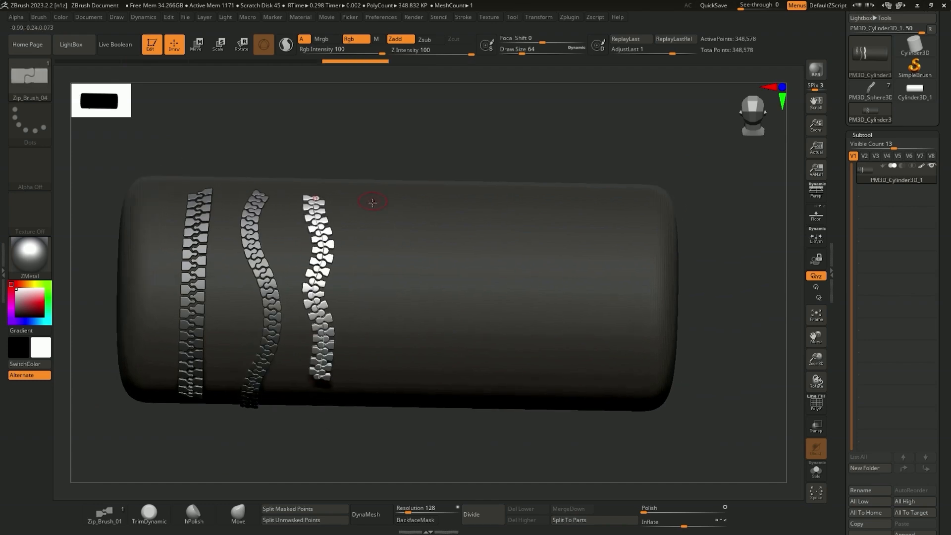
pyautogui.moveTo(372, 202); pyautogui.dragTo(373, 405)
pyautogui.moveTo(449, 260); pyautogui.dragTo(436, 408)
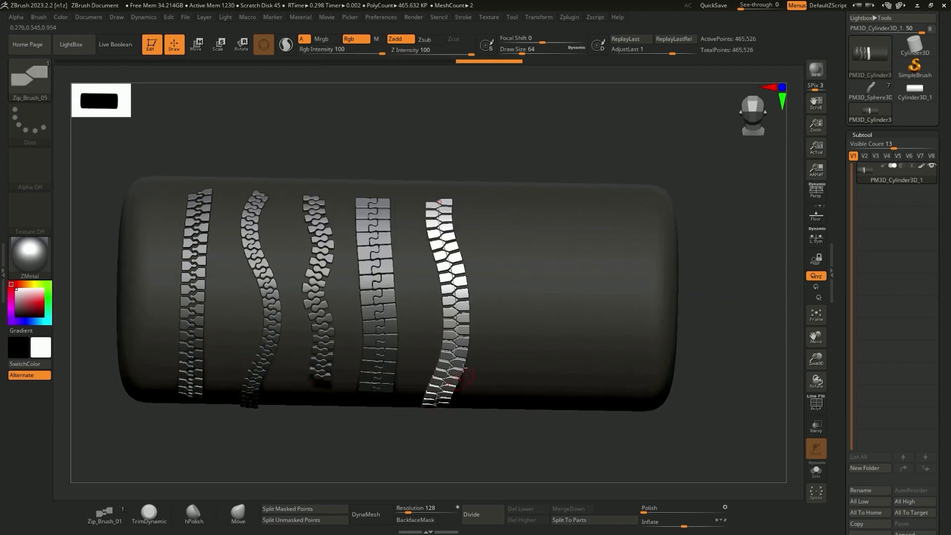
pyautogui.moveTo(503, 201); pyautogui.dragTo(512, 410)
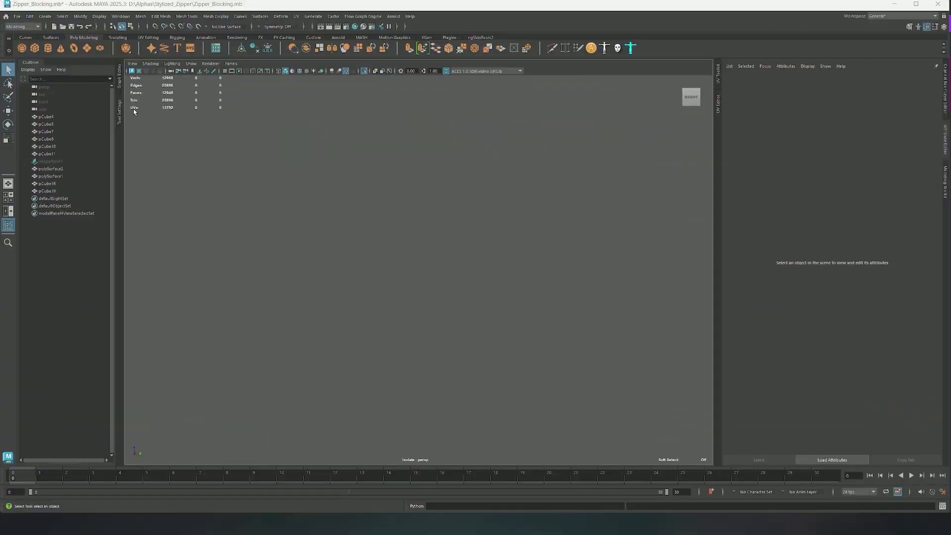
# Switch to Maya, create a polygon cube and scale it up into a square block
pyautogui.click(34, 49)
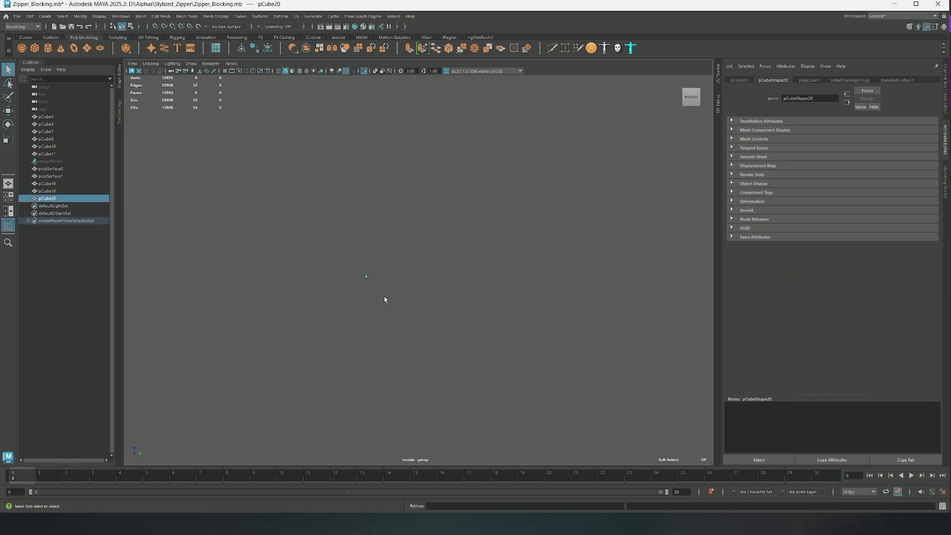
pyautogui.press('r')
pyautogui.moveTo(366, 276); pyautogui.dragTo(385, 277)
pyautogui.keyDown('alt'); pyautogui.moveTo(386, 278); pyautogui.dragTo(380, 290); pyautogui.keyUp('alt')
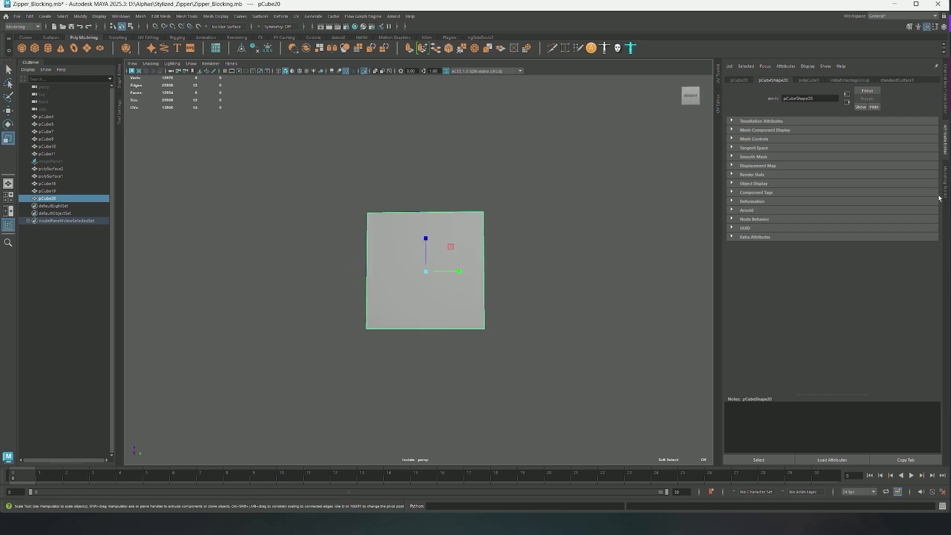
# Cut three horizontal edge loops around the block with Multi-Cut: one through the middle and one on either side
pyautogui.click(946, 192)
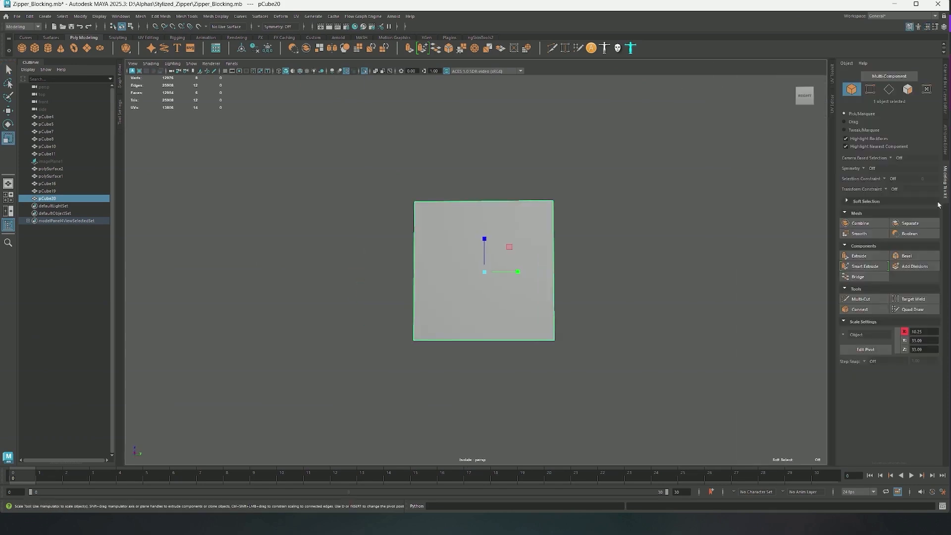
pyautogui.click(863, 296)
pyautogui.keyDown('alt'); pyautogui.moveTo(540, 278); pyautogui.dragTo(488, 282); pyautogui.keyUp('alt')
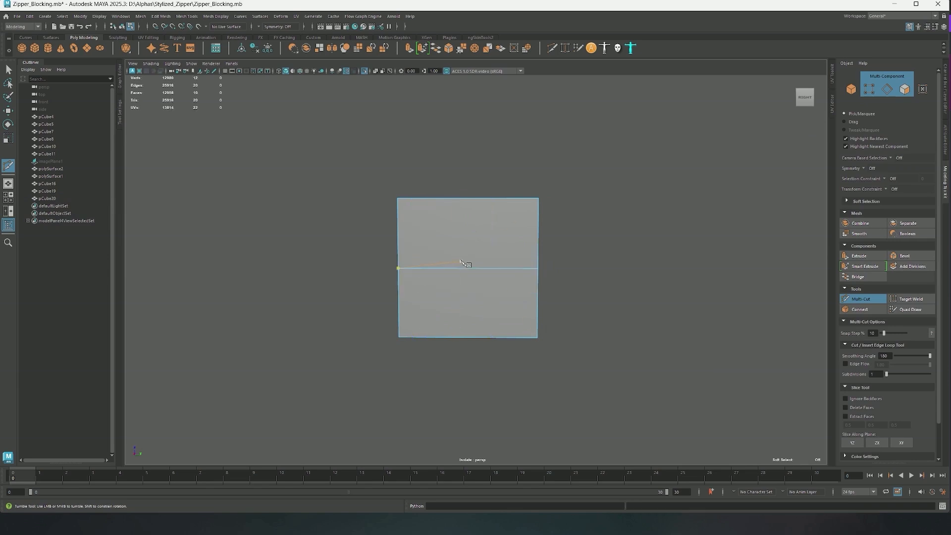
pyautogui.keyDown('alt'); pyautogui.moveTo(461, 260); pyautogui.dragTo(473, 267); pyautogui.keyUp('alt')
pyautogui.scroll(1, 473, 267)
pyautogui.hotkey('ctrl', 'z')
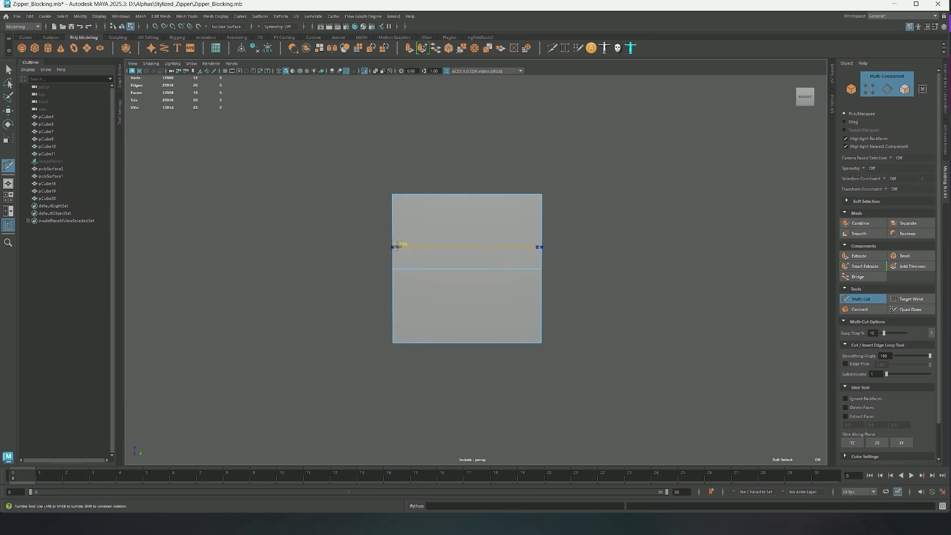
pyautogui.keyDown('ctrl'); pyautogui.click(394, 291); pyautogui.keyUp('ctrl')
pyautogui.press('q')
# Extrude the two narrow middle faces on the block's side outward to form a tab
pyautogui.moveTo(583, 263); pyautogui.dragTo(584, 282, button='right')
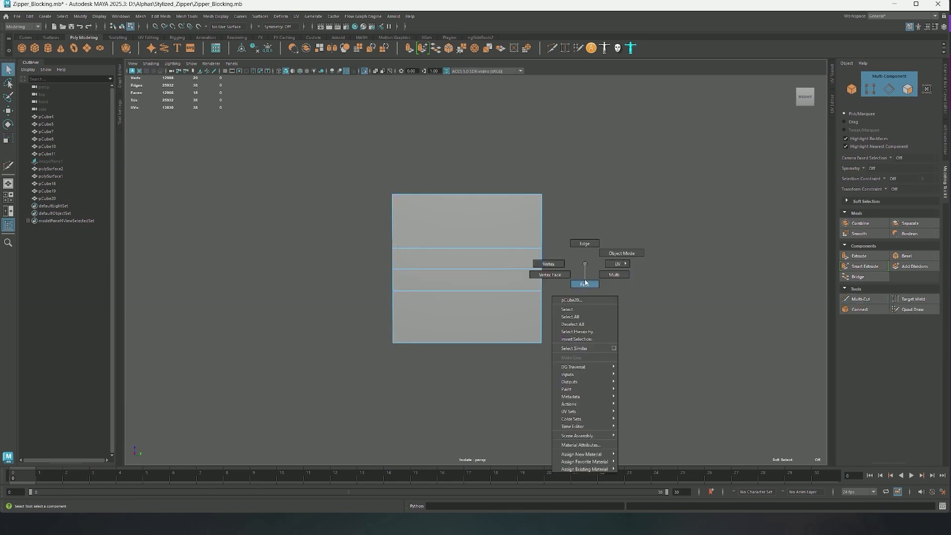
pyautogui.click(551, 258)
pyautogui.keyDown('alt'); pyautogui.moveTo(583, 284); pyautogui.dragTo(616, 269); pyautogui.keyUp('alt')
pyautogui.keyDown('shift'); pyautogui.click(552, 280); pyautogui.keyUp('shift')
pyautogui.press('w')
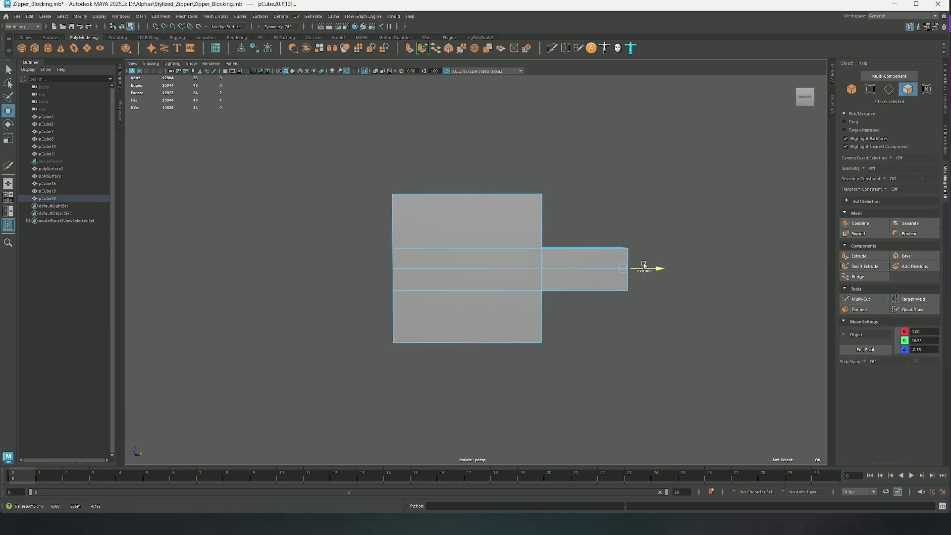
pyautogui.keyDown('alt'); pyautogui.moveTo(625, 272); pyautogui.dragTo(616, 272, button='middle'); pyautogui.keyUp('alt')
# Cut two vertical edge loops across the tab and scale the outer loop's edges taller to shape a bulging head
pyautogui.hotkey('ctrl', 'shift', 'x')
pyautogui.press('q')
pyautogui.moveTo(674, 253); pyautogui.dragTo(674, 234, button='right')
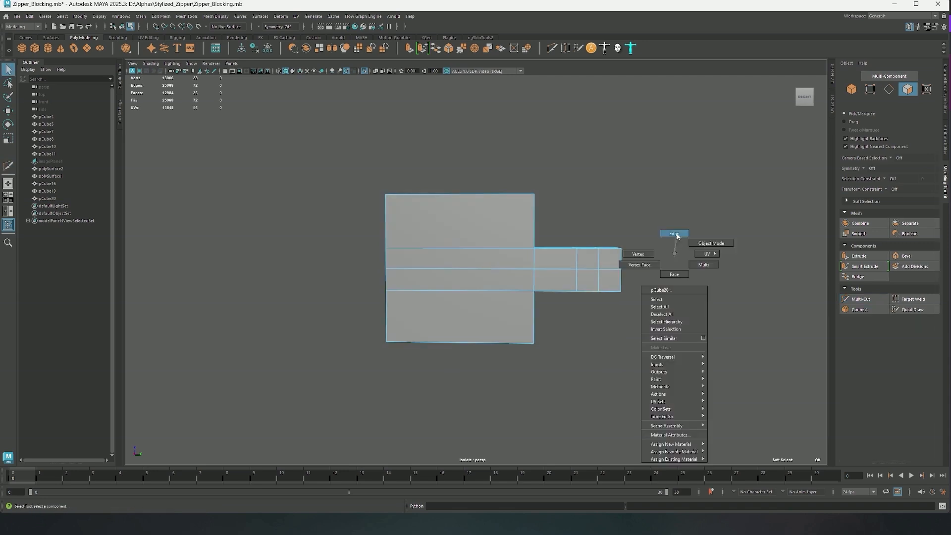
pyautogui.keyDown('alt'); pyautogui.moveTo(669, 243); pyautogui.dragTo(656, 217); pyautogui.keyUp('alt')
pyautogui.click(598, 298)
pyautogui.keyDown('alt'); pyautogui.moveTo(611, 263); pyautogui.dragTo(604, 291); pyautogui.keyUp('alt')
pyautogui.keyDown('shift'); pyautogui.click(597, 246); pyautogui.keyUp('shift')
pyautogui.press('r')
pyautogui.moveTo(597, 237); pyautogui.dragTo(598, 224)
# Move the middle vertices at the tab's end outward to form a pointed tip
pyautogui.moveTo(663, 251); pyautogui.dragTo(634, 251, button='right')
pyautogui.moveTo(612, 256); pyautogui.dragTo(654, 282)
pyautogui.press('w')
pyautogui.moveTo(654, 268); pyautogui.dragTo(665, 268)
pyautogui.moveTo(664, 260); pyautogui.dragTo(690, 248, button='right')
pyautogui.keyDown('alt'); pyautogui.moveTo(600, 248); pyautogui.dragTo(602, 246); pyautogui.keyUp('alt')
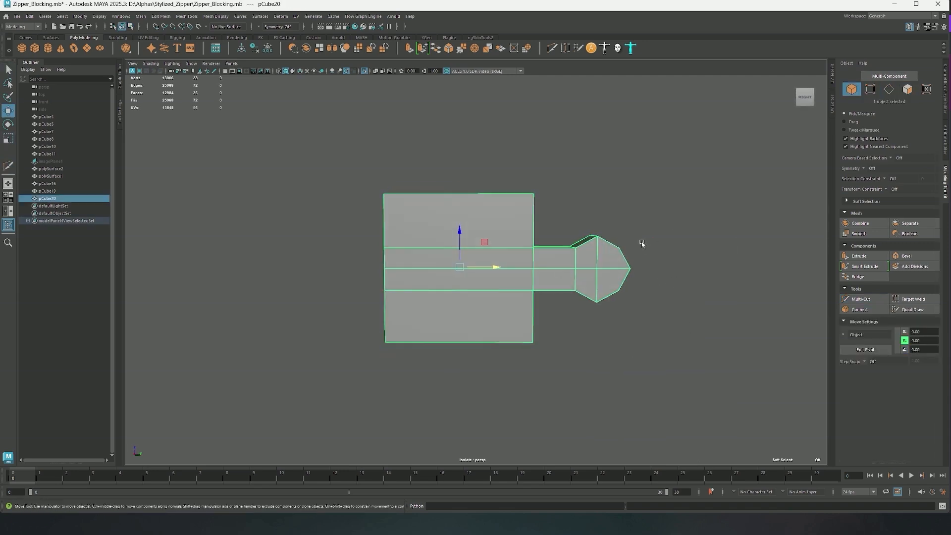
# Bevel the block's two corner edges on the tab side with fraction 0.32 and 1 segment
pyautogui.moveTo(580, 185); pyautogui.dragTo(581, 169, button='right')
pyautogui.keyDown('alt'); pyautogui.moveTo(574, 179); pyautogui.dragTo(562, 188); pyautogui.keyUp('alt')
pyautogui.keyDown('shift'); pyautogui.click(538, 340); pyautogui.keyUp('shift')
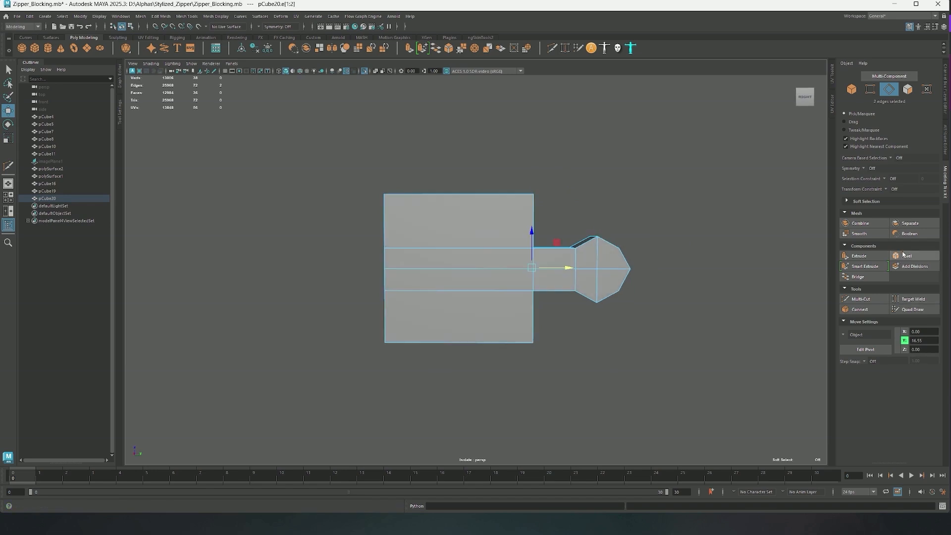
pyautogui.click(907, 256)
pyautogui.moveTo(291, 300); pyautogui.dragTo(293, 302)
pyautogui.press('3')
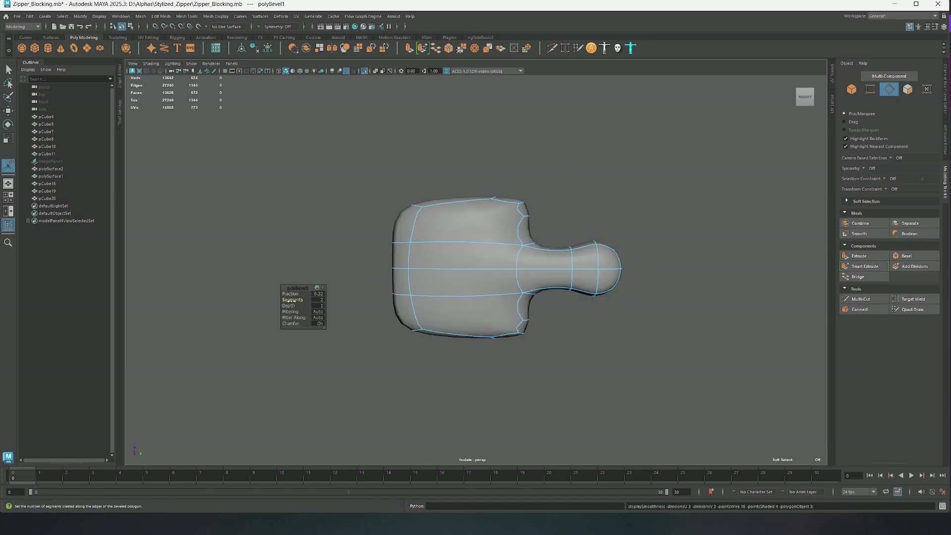
pyautogui.press('1')
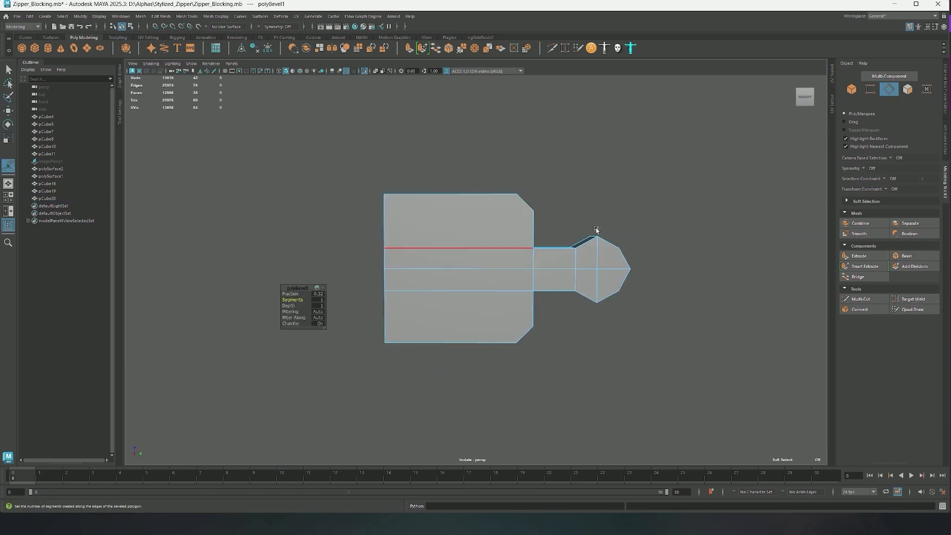
# Cut vertical loops near the block's back end and at the bevel start, plus horizontal loops through both bevelled corners
pyautogui.hotkey('ctrl', 'shift', 'x')
pyautogui.keyDown('alt'); pyautogui.moveTo(517, 343); pyautogui.dragTo(644, 292); pyautogui.keyUp('alt')
pyautogui.press('3')
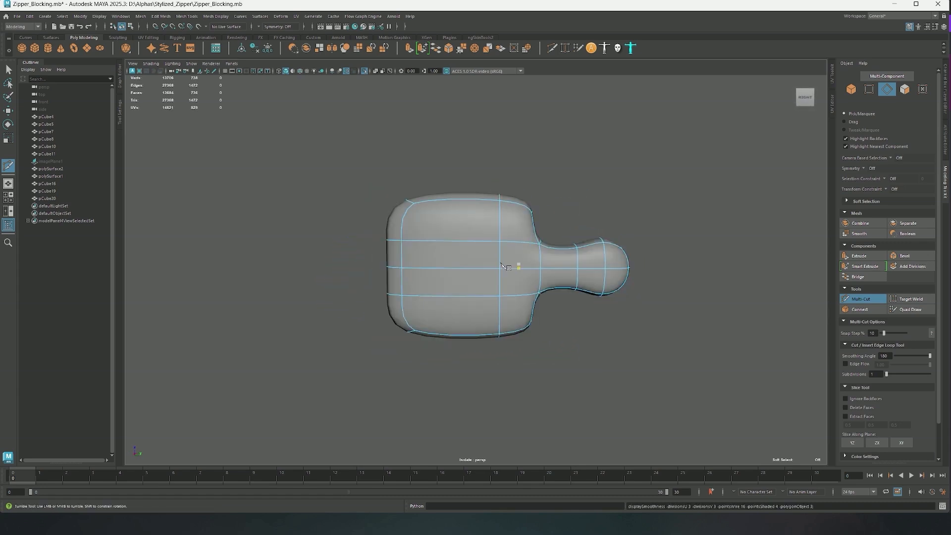
pyautogui.press('1')
pyautogui.keyDown('ctrl'); pyautogui.click(394, 247); pyautogui.keyUp('ctrl')
pyautogui.keyDown('alt'); pyautogui.moveTo(555, 284); pyautogui.dragTo(554, 279); pyautogui.keyUp('alt')
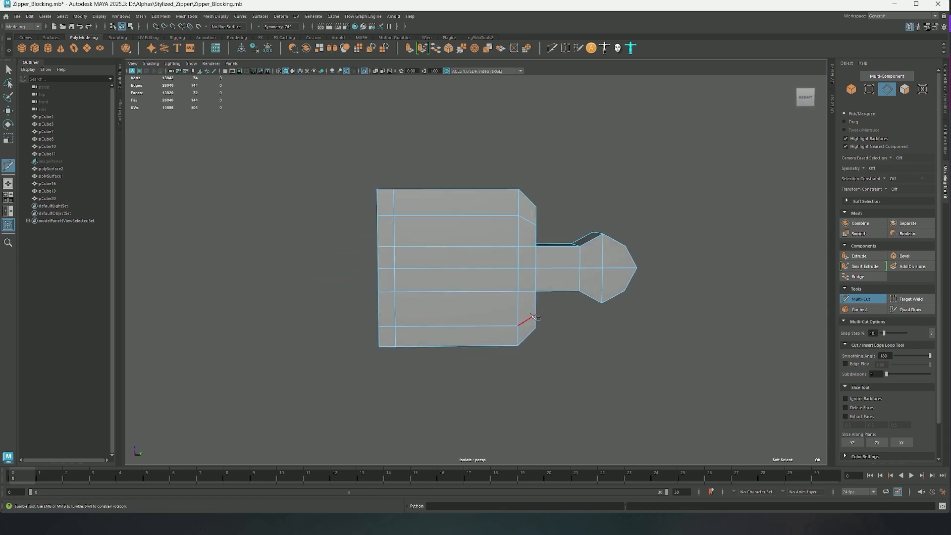
pyautogui.press('3')
pyautogui.press('1')
# Add support edge loops around the tooth's thickness and one more vertical loop just behind the bevelled corners
pyautogui.keyDown('ctrl'); pyautogui.click(531, 212); pyautogui.keyUp('ctrl')
pyautogui.keyDown('alt'); pyautogui.moveTo(485, 210); pyautogui.dragTo(508, 186); pyautogui.keyUp('alt')
pyautogui.keyDown('ctrl'); pyautogui.click(529, 186); pyautogui.keyUp('ctrl')
pyautogui.press('3')
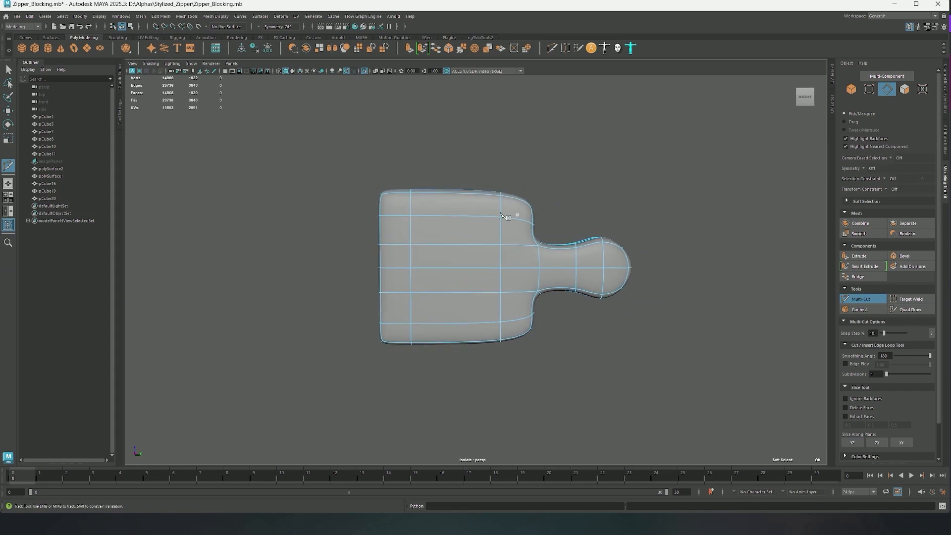
pyautogui.press('1')
pyautogui.keyDown('ctrl'); pyautogui.click(501, 212); pyautogui.keyUp('ctrl')
pyautogui.press('3')
pyautogui.press('1')
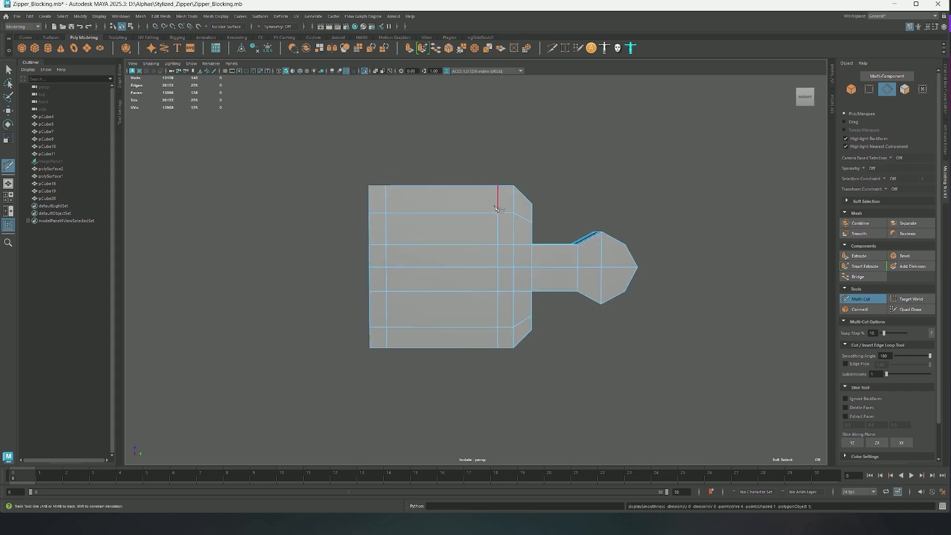
# Move the vertex column at the start of the bevels back toward the block's body, with smooth preview on
pyautogui.press('q')
pyautogui.press('F9')
pyautogui.moveTo(489, 165); pyautogui.dragTo(523, 361)
pyautogui.press('w')
pyautogui.press('3')
pyautogui.moveTo(531, 266); pyautogui.dragTo(513, 267)
# Shift the outer bevel corner vertices slightly along the tooth to round its shoulders
pyautogui.moveTo(514, 192); pyautogui.dragTo(530, 230)
pyautogui.press('e')
pyautogui.press('r')
pyautogui.press('w')
pyautogui.moveTo(548, 270); pyautogui.dragTo(546, 271)
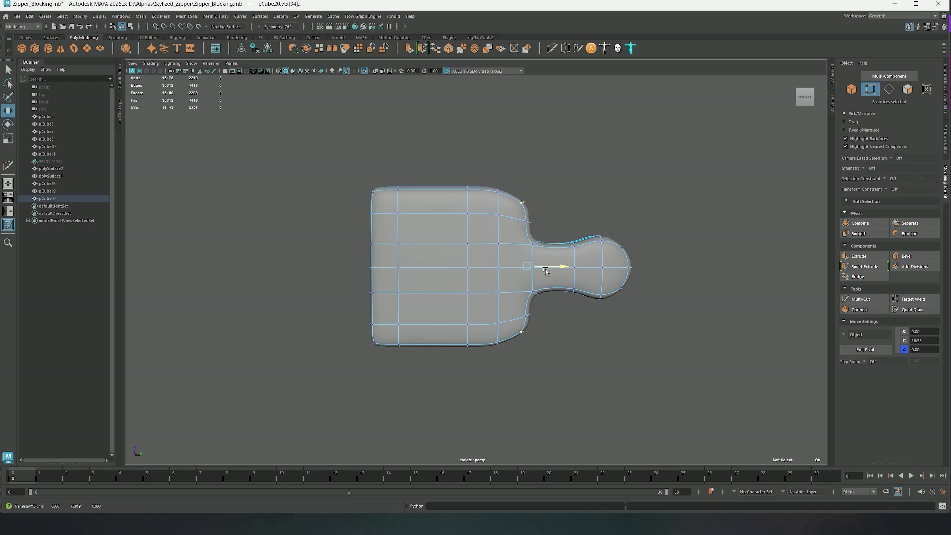
# Cut new edges connecting the upper and lower shoulder corner vertices, then return to object mode with smooth preview on
pyautogui.press('1')
pyautogui.press('F8')
pyautogui.hotkey('ctrl', 'shift', 'x')
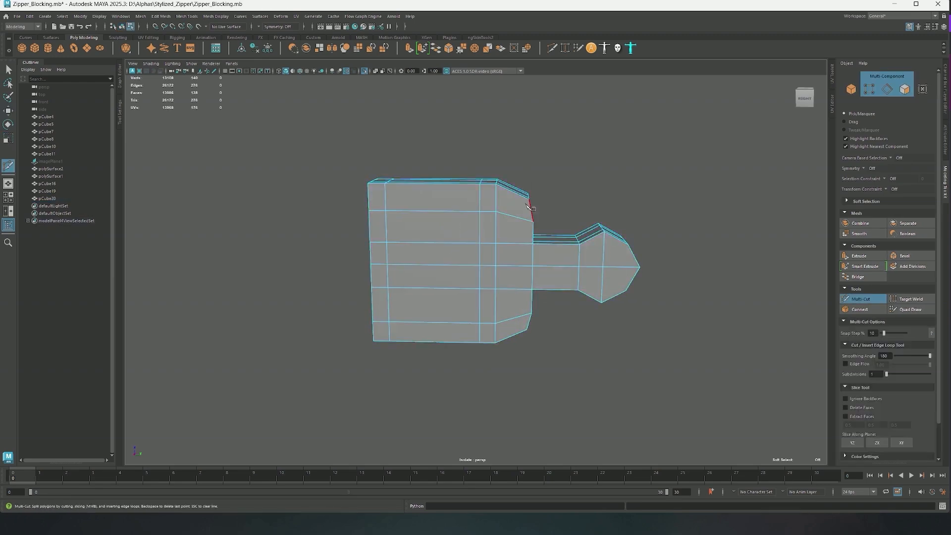
pyautogui.click(527, 331)
pyautogui.keyDown('alt'); pyautogui.moveTo(527, 330); pyautogui.dragTo(510, 320); pyautogui.keyUp('alt')
pyautogui.scroll(2, 542, 218)
pyautogui.press('Return')
pyautogui.keyDown('alt'); pyautogui.moveTo(541, 218); pyautogui.dragTo(545, 299); pyautogui.keyUp('alt')
pyautogui.scroll(-1, 470, 303)
pyautogui.scroll(-3, 524, 297)
pyautogui.press('3')
pyautogui.press('q')
pyautogui.press('F8')
# Duplicate the tooth, turn the copy to face the opposite way and place it interlocking above the original
pyautogui.keyDown('alt'); pyautogui.moveTo(546, 299); pyautogui.dragTo(475, 300, button='middle'); pyautogui.keyUp('alt')
pyautogui.scroll(-2, 476, 300)
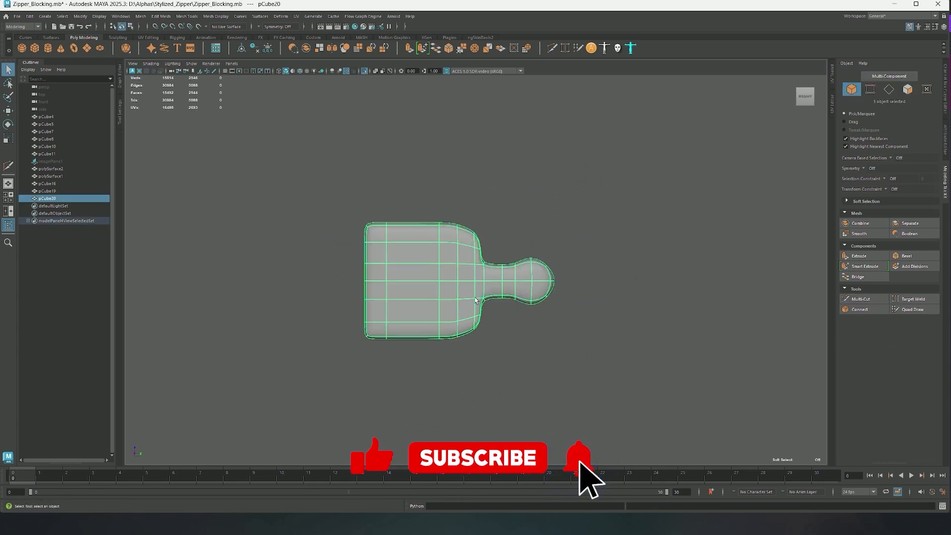
pyautogui.scroll(-2, 423, 266)
pyautogui.hotkey('ctrl', 'd')
pyautogui.press('w')
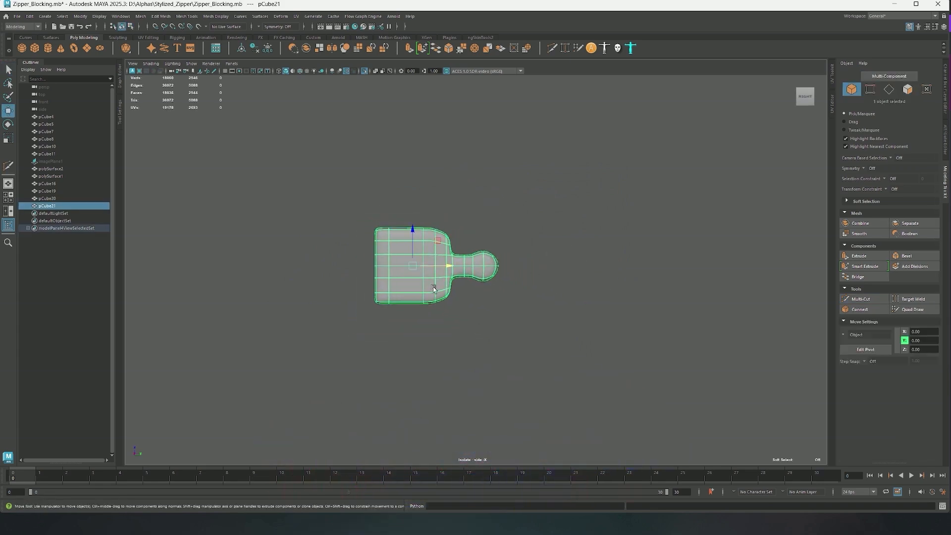
pyautogui.moveTo(413, 233); pyautogui.dragTo(413, 187)
pyautogui.press('e')
pyautogui.moveTo(441, 220); pyautogui.dragTo(515, 233)
pyautogui.press('w')
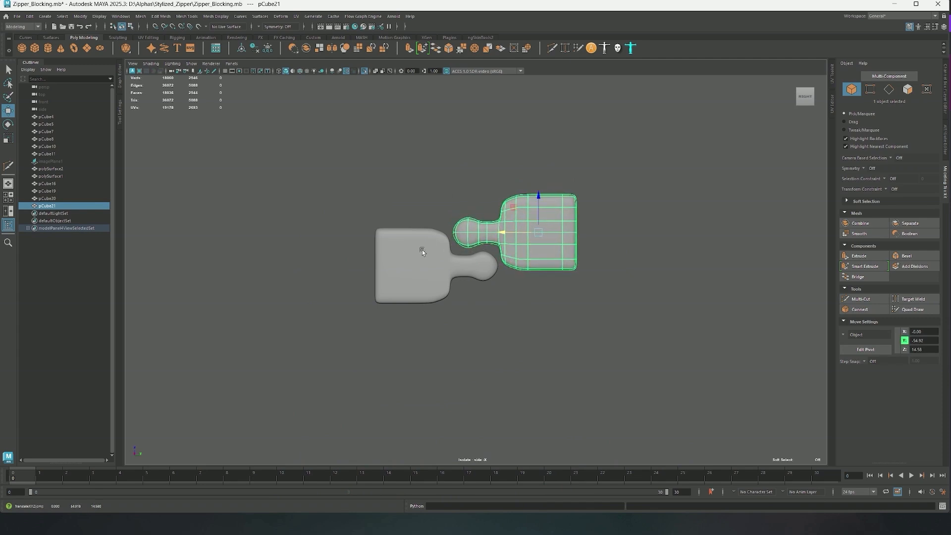
# Duplicate the interlocking pair above and below to build a chain of three pairs
pyautogui.keyDown('shift'); pyautogui.click(422, 250); pyautogui.keyUp('shift')
pyautogui.hotkey('ctrl', 'd')
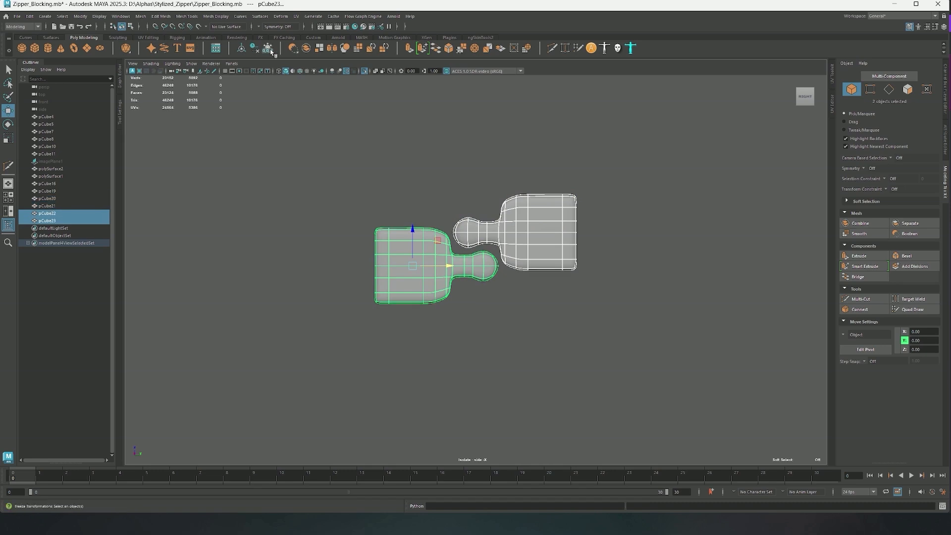
pyautogui.moveTo(417, 239); pyautogui.dragTo(418, 315)
pyautogui.hotkey('ctrl', 'd')
pyautogui.click(659, 277)
pyautogui.keyDown('alt'); pyautogui.moveTo(660, 278); pyautogui.dragTo(369, 198, button='right'); pyautogui.keyUp('alt')
pyautogui.keyDown('alt'); pyautogui.moveTo(634, 237); pyautogui.dragTo(708, 321, button='right'); pyautogui.keyUp('alt')
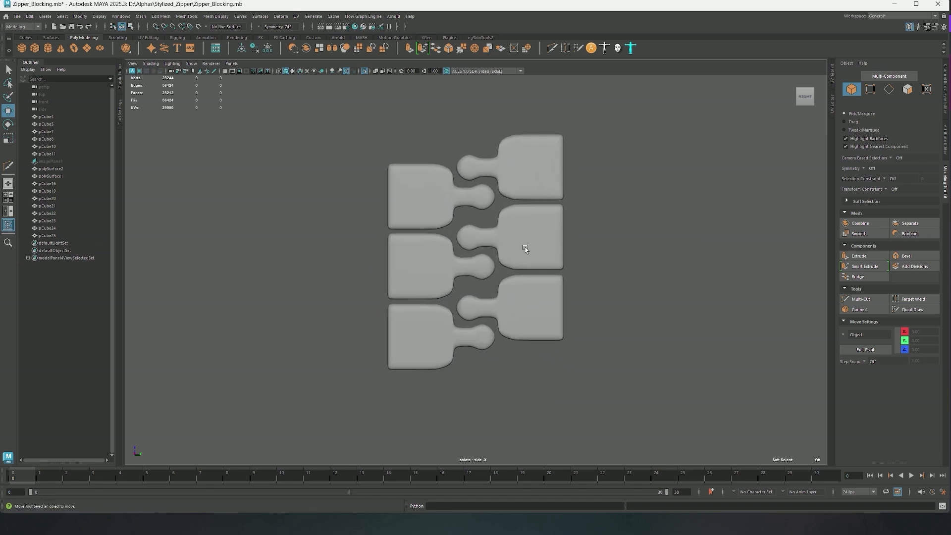
pyautogui.moveTo(614, 267); pyautogui.dragTo(614, 267)
pyautogui.click(611, 288)
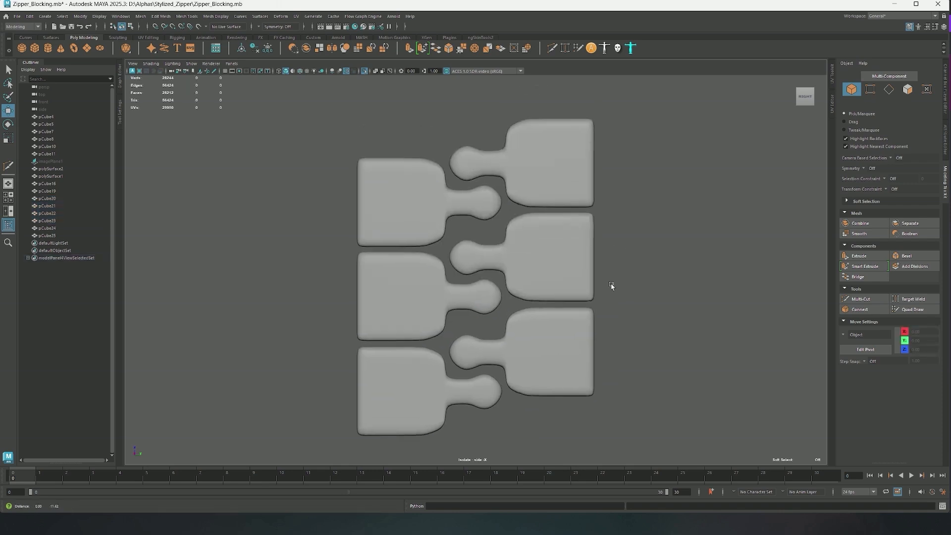
# Move the shoulder and neck-base vertices of the original middle tooth outward toward its head
pyautogui.click(552, 261)
pyautogui.keyDown('alt'); pyautogui.moveTo(551, 261); pyautogui.dragTo(666, 288, button='right'); pyautogui.keyUp('alt')
pyautogui.click(425, 247)
pyautogui.keyDown('alt'); pyautogui.moveTo(426, 246); pyautogui.dragTo(434, 242, button='middle'); pyautogui.keyUp('alt')
pyautogui.moveTo(452, 168); pyautogui.dragTo(430, 168, button='right')
pyautogui.moveTo(435, 222); pyautogui.dragTo(483, 268)
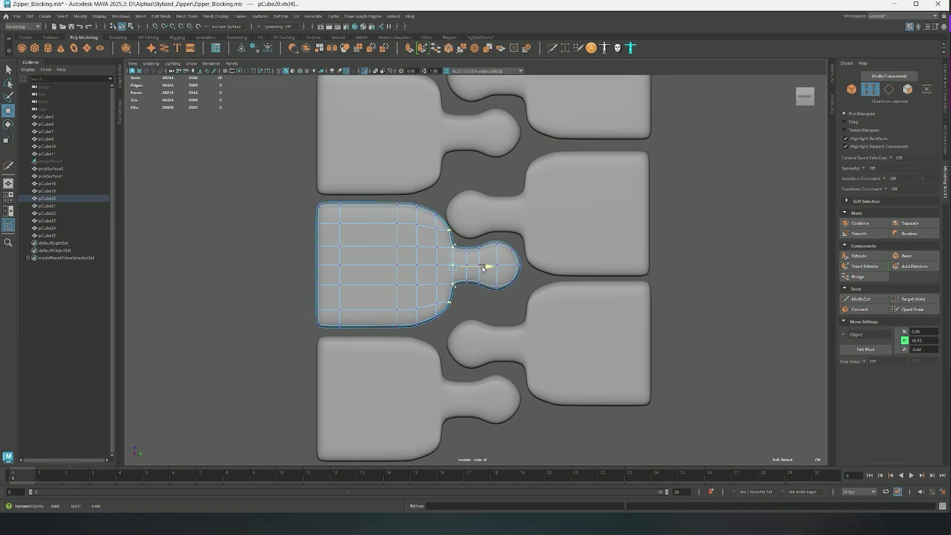
pyautogui.moveTo(484, 266); pyautogui.dragTo(564, 221, button='right')
# Delete the five duplicate teeth, keeping only the reshaped original
pyautogui.keyDown('alt'); pyautogui.moveTo(557, 198); pyautogui.dragTo(510, 156, button='right'); pyautogui.keyUp('alt')
pyautogui.keyDown('alt'); pyautogui.moveTo(510, 155); pyautogui.dragTo(512, 166, button='middle'); pyautogui.keyUp('alt')
pyautogui.moveTo(387, 102); pyautogui.dragTo(606, 208)
pyautogui.keyDown('shift'); pyautogui.moveTo(567, 342); pyautogui.dragTo(413, 391); pyautogui.keyUp('shift')
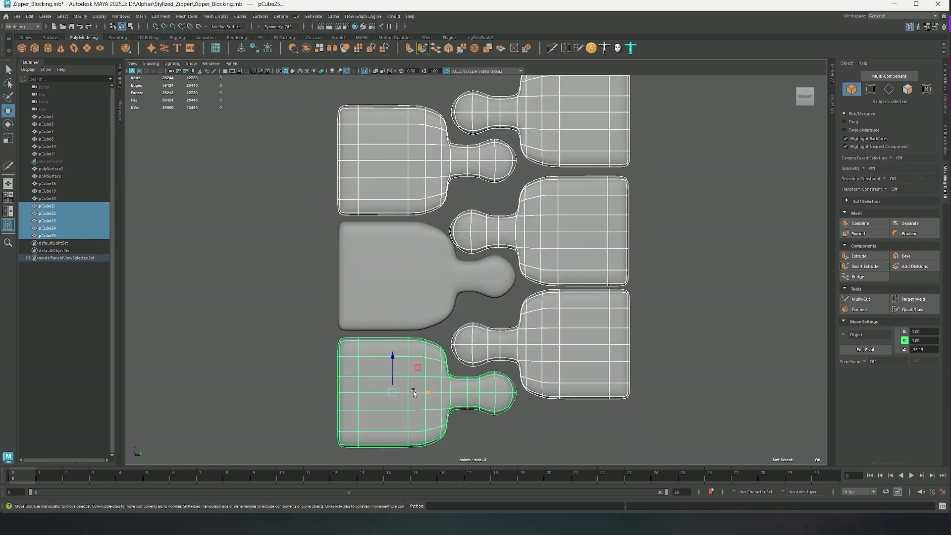
pyautogui.press('Right')
pyautogui.keyDown('shift'); pyautogui.click(597, 238); pyautogui.keyUp('shift')
pyautogui.press('Delete')
# Duplicate the reshaped tooth, rotate the copy to face the opposite way and place it interlocking above the original's head
pyautogui.click(436, 275)
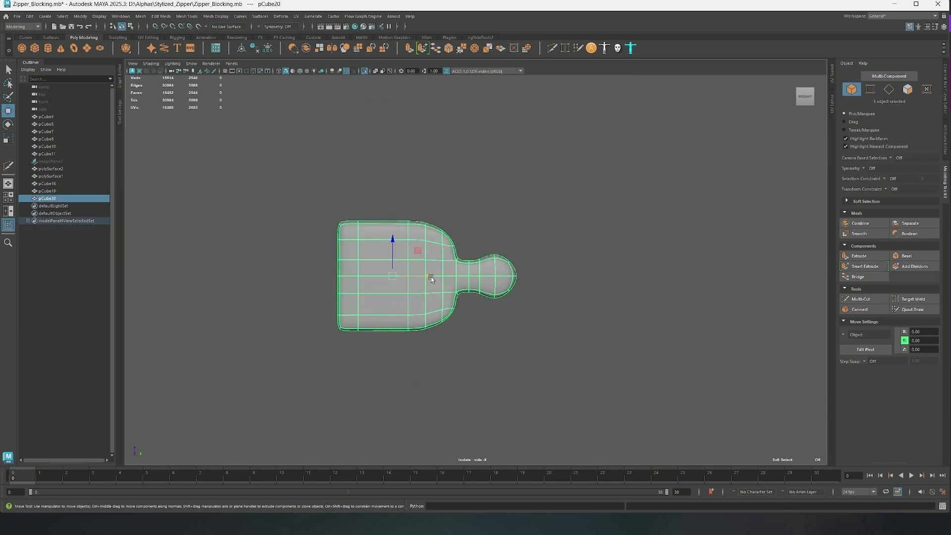
pyautogui.press('e')
pyautogui.moveTo(430, 275)
pyautogui.keyDown('shift'); pyautogui.mouseDown()
pyautogui.moveTo(509, 276)
pyautogui.moveTo(397, 283)
pyautogui.mouseUp(); pyautogui.keyUp('shift')
pyautogui.press('w')
pyautogui.moveTo(474, 242); pyautogui.dragTo(474, 182)
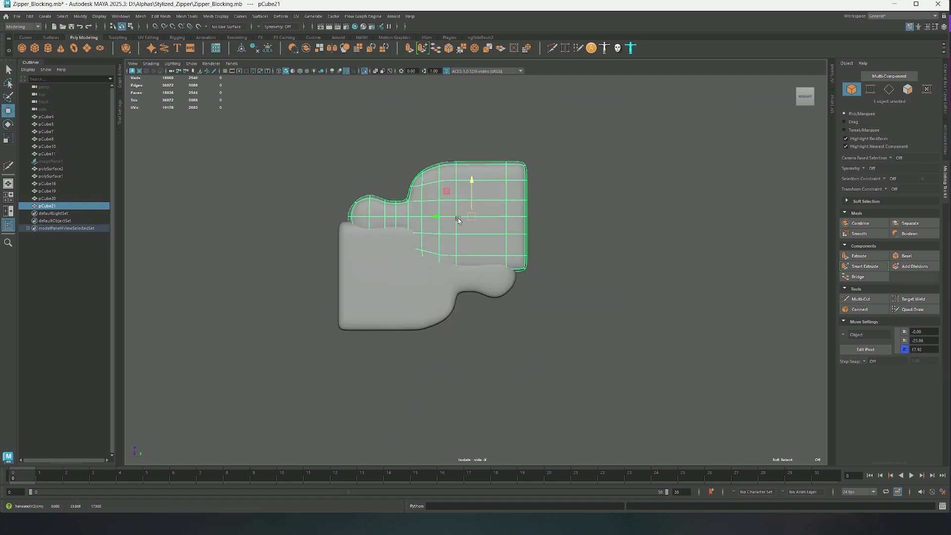
pyautogui.moveTo(453, 217)
pyautogui.mouseDown()
pyautogui.moveTo(580, 211)
pyautogui.moveTo(539, 234)
pyautogui.mouseUp()
pyautogui.scroll(2, 516, 262)
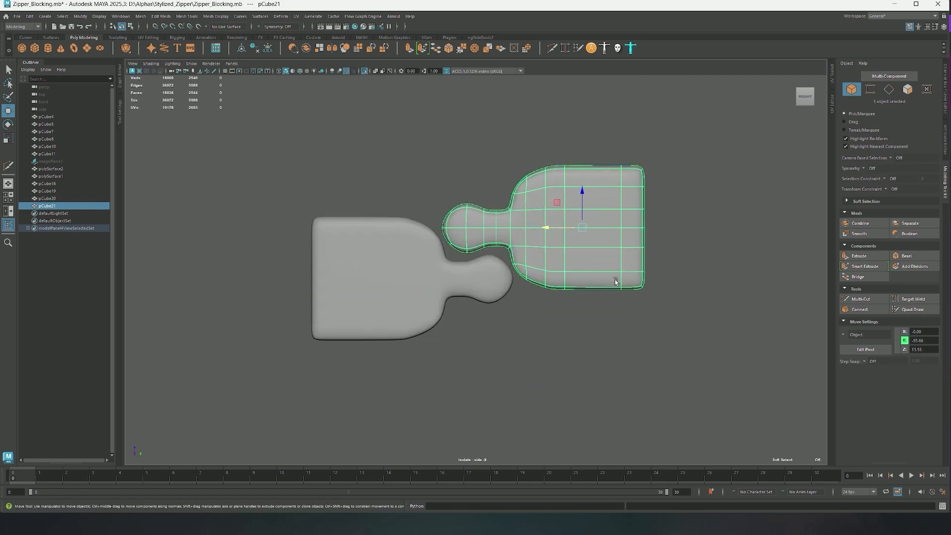
# Delete the vertical edge loop behind the original tooth's shoulder corners and restore the smooth preview
pyautogui.keyDown('alt'); pyautogui.moveTo(520, 283); pyautogui.dragTo(524, 295, button='middle'); pyautogui.keyUp('alt')
pyautogui.scroll(2, 518, 288)
pyautogui.click(483, 292)
pyautogui.press('F9')
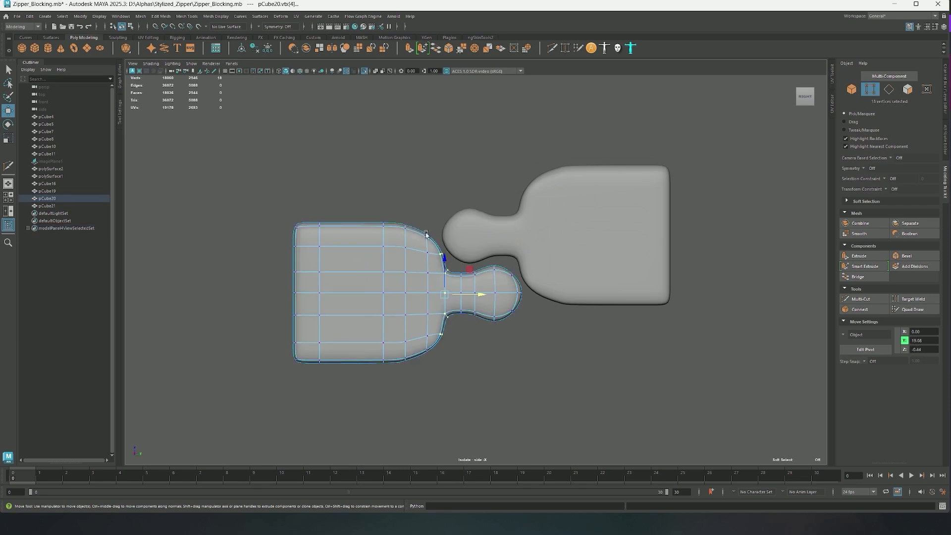
pyautogui.press('1')
pyautogui.doubleClick(426, 267)
pyautogui.hotkey('ctrl', 'Delete')
pyautogui.press('3')
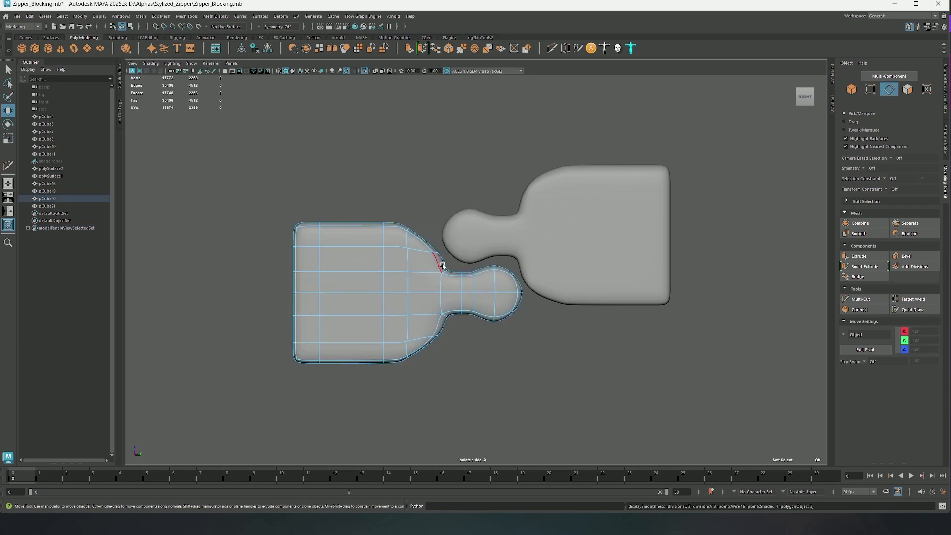
# Select the original tooth's upper and lower shoulder vertices, scale them farther apart vertically and move them back toward the body
pyautogui.moveTo(434, 205); pyautogui.dragTo(409, 198, button='right')
pyautogui.moveTo(422, 236); pyautogui.dragTo(454, 262)
pyautogui.keyDown('shift'); pyautogui.moveTo(424, 329); pyautogui.dragTo(453, 353); pyautogui.keyUp('shift')
pyautogui.press('r')
pyautogui.moveTo(444, 269); pyautogui.dragTo(444, 261)
pyautogui.press('w')
pyautogui.moveTo(454, 296); pyautogui.dragTo(446, 296)
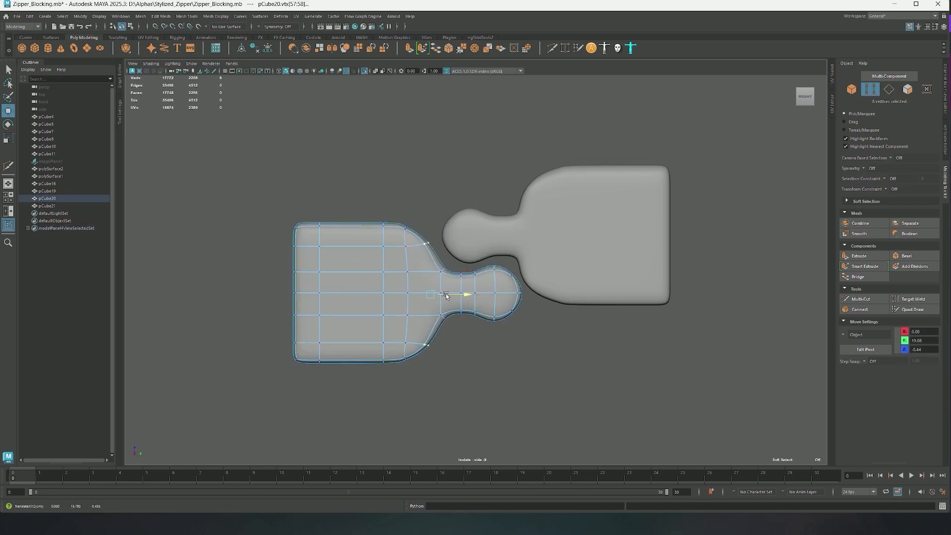
# Leave vertex editing on the original tooth and delete the outdated facing copy
pyautogui.moveTo(456, 278); pyautogui.dragTo(512, 199, button='right')
pyautogui.click(533, 204)
pyautogui.press('Delete')
# Duplicate the updated tooth, turn the copy to face the original and slide it so their heads interlock
pyautogui.click(417, 292)
pyautogui.hotkey('ctrl', 'd')
pyautogui.moveTo(364, 270); pyautogui.dragTo(418, 186)
pyautogui.press('e')
pyautogui.press('w')
pyautogui.moveTo(333, 179); pyautogui.dragTo(557, 178)
pyautogui.moveTo(588, 144); pyautogui.dragTo(589, 200)
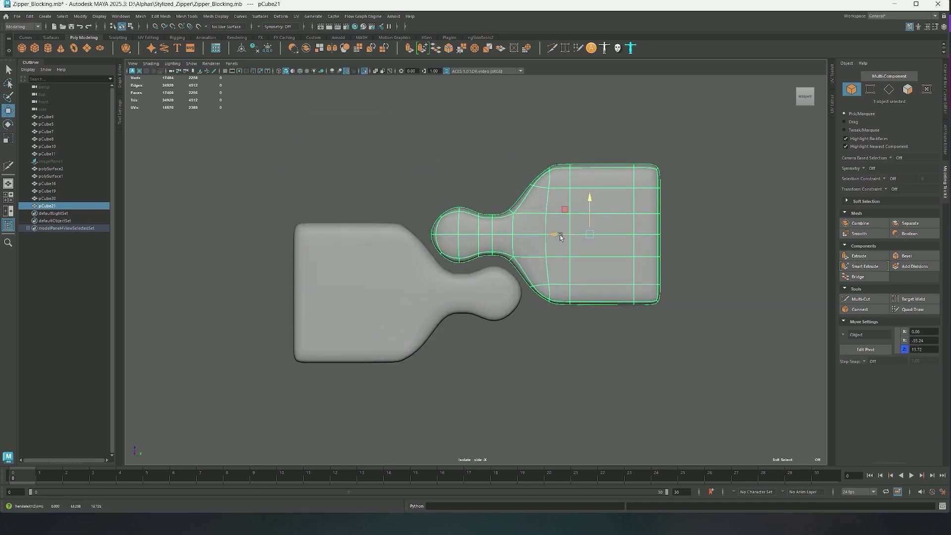
pyautogui.moveTo(560, 234); pyautogui.dragTo(564, 234)
# Duplicate both teeth and stack the copies above the pair to test the spacing, and delete those copies
pyautogui.keyDown('alt'); pyautogui.moveTo(564, 234); pyautogui.dragTo(424, 194, button='right'); pyautogui.keyUp('alt')
pyautogui.keyDown('alt'); pyautogui.moveTo(423, 194); pyautogui.dragTo(393, 187, button='middle'); pyautogui.keyUp('alt')
pyautogui.keyDown('shift'); pyautogui.click(406, 249); pyautogui.keyUp('shift')
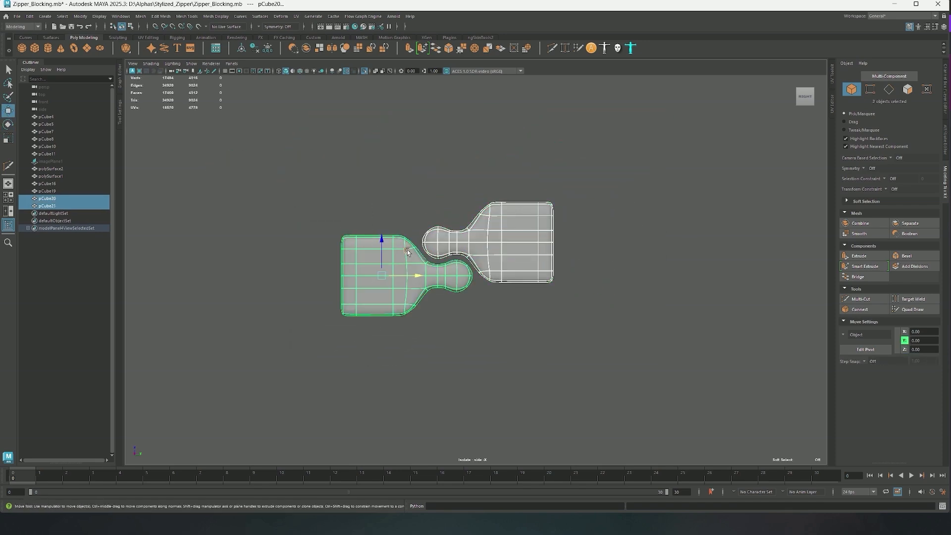
pyautogui.hotkey('ctrl', 'd')
pyautogui.moveTo(387, 255); pyautogui.dragTo(392, 170)
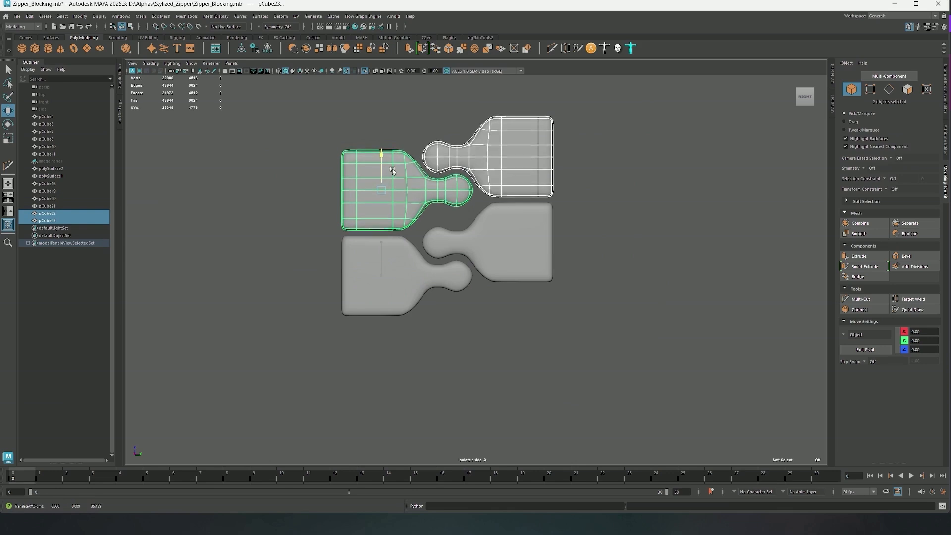
pyautogui.press('Delete')
# Move the facing tooth slightly upward to widen its gap to the original tooth
pyautogui.click(495, 225)
pyautogui.moveTo(512, 214); pyautogui.dragTo(511, 204)
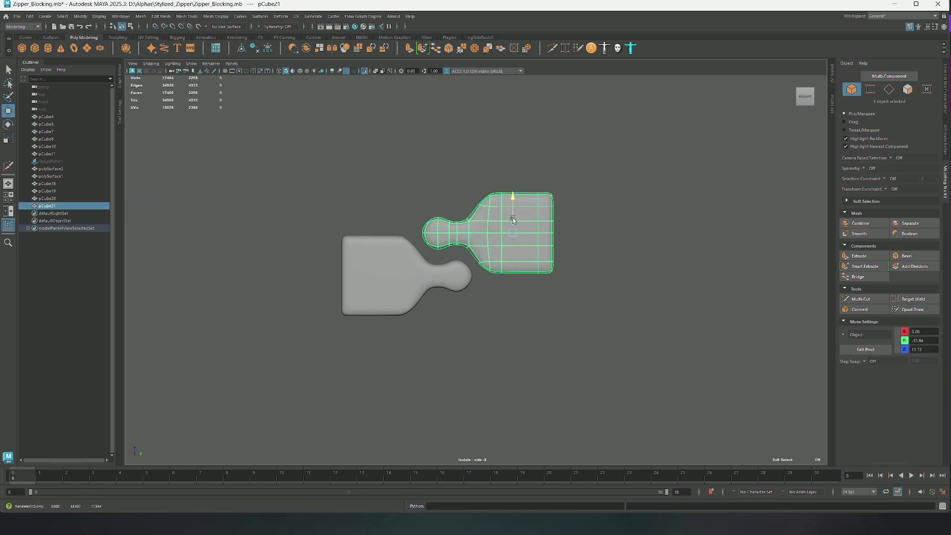
# Duplicate the tooth pair above and below to preview a row of six interlocking teeth
pyautogui.keyDown('shift'); pyautogui.click(396, 242); pyautogui.keyUp('shift')
pyautogui.hotkey('ctrl', 'd')
pyautogui.moveTo(379, 250); pyautogui.dragTo(393, 346)
pyautogui.hotkey('ctrl', 'd')
pyautogui.click(561, 266)
pyautogui.scroll(-1, 560, 266)
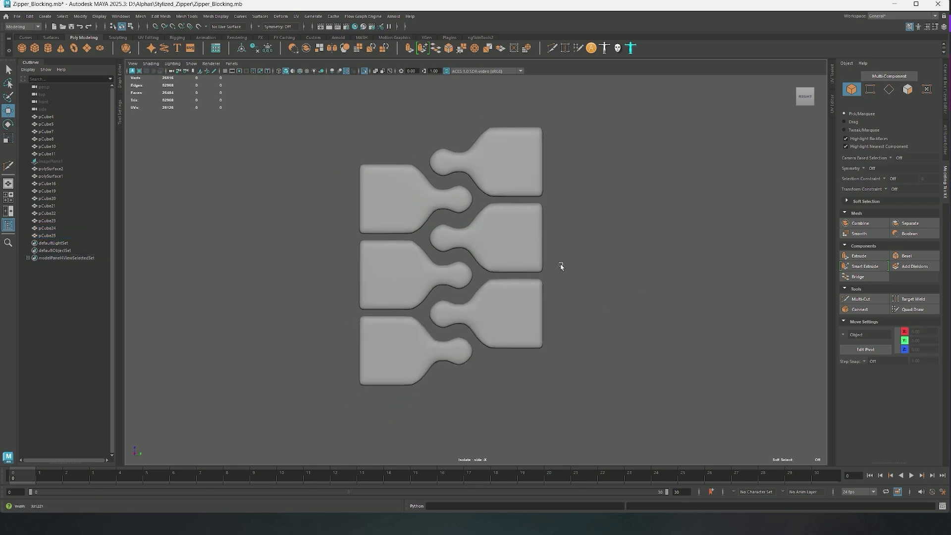
# Delete the upper and lower duplicate pairs, keeping only the middle two teeth
pyautogui.scroll(-3, 276, 212)
pyautogui.scroll(3, 418, 240)
pyautogui.moveTo(577, 189); pyautogui.dragTo(577, 189)
pyautogui.keyDown('shift'); pyautogui.moveTo(349, 330); pyautogui.dragTo(526, 385); pyautogui.keyUp('shift')
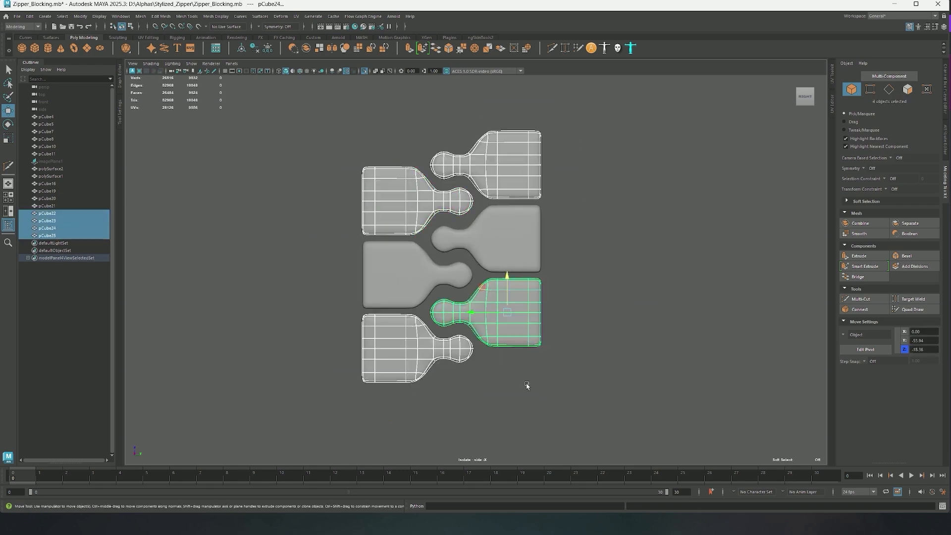
pyautogui.press('Delete')
# Select both teeth in the perspective view and export the selection to the Desktop as an FBX named Zip_06
pyautogui.press('space')
pyautogui.press('space')
pyautogui.keyDown('alt'); pyautogui.moveTo(495, 260); pyautogui.dragTo(558, 361); pyautogui.keyUp('alt')
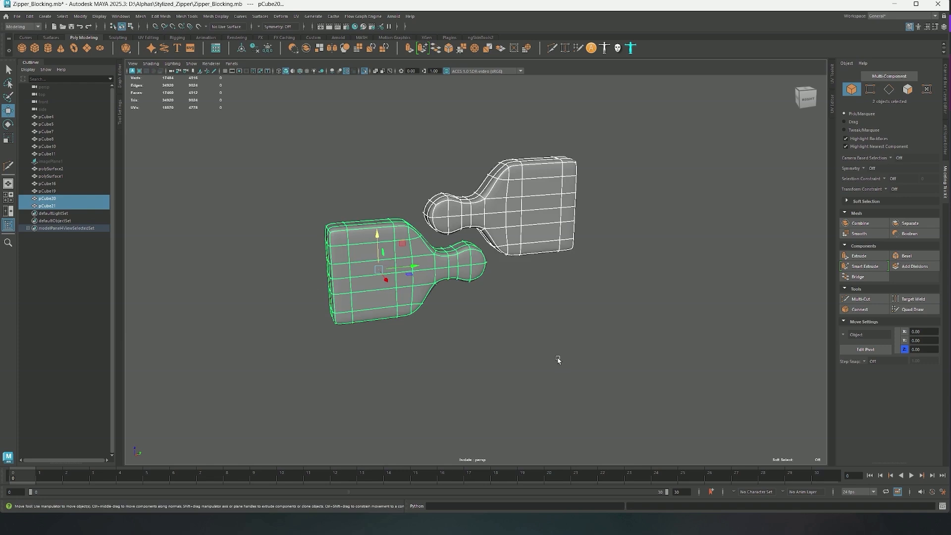
pyautogui.click(17, 16)
pyautogui.click(40, 115)
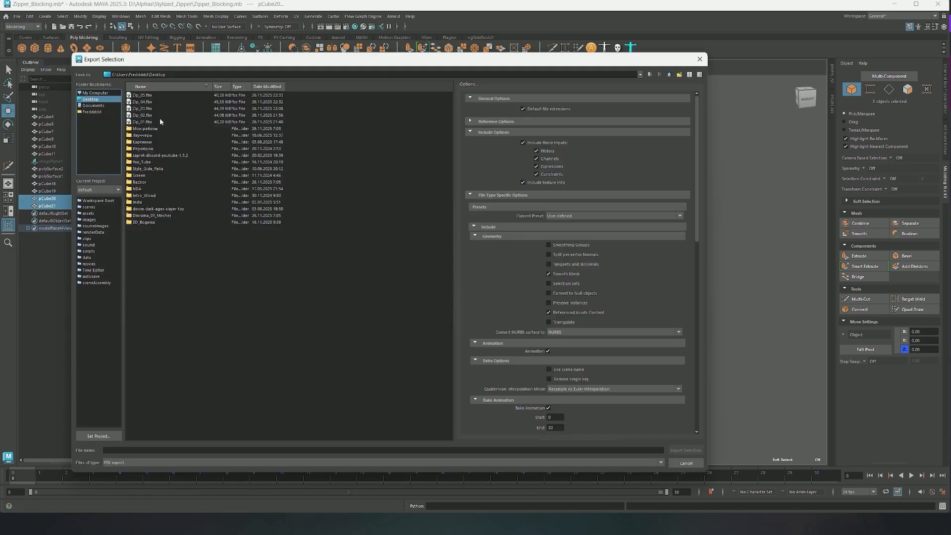
pyautogui.click(148, 95)
pyautogui.click(148, 450)
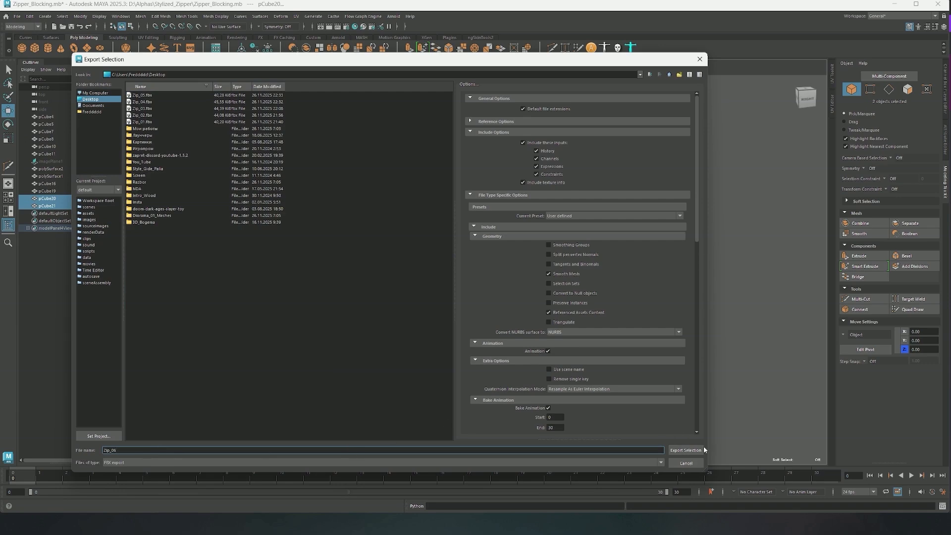
pyautogui.click(686, 452)
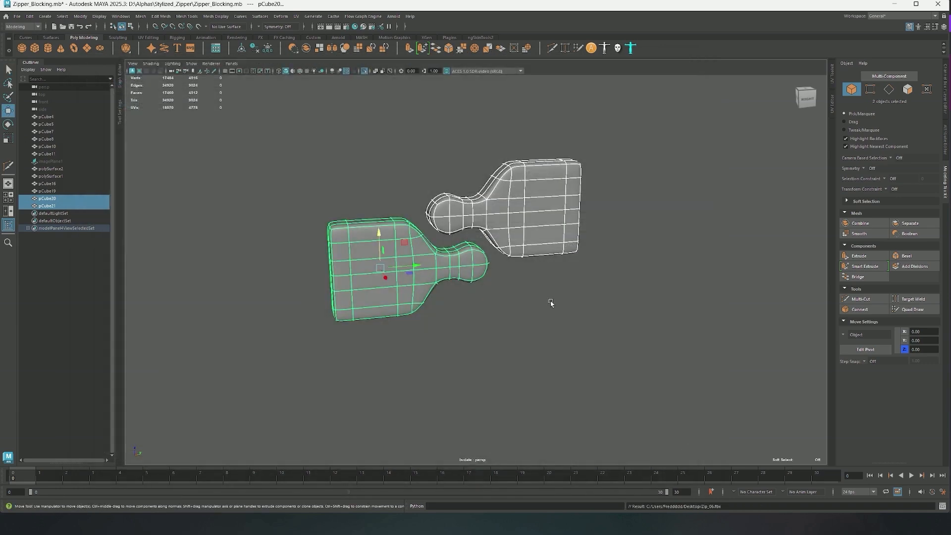
pyautogui.click(587, 291)
pyautogui.keyDown('alt'); pyautogui.moveTo(485, 316); pyautogui.dragTo(716, 396); pyautogui.keyUp('alt')
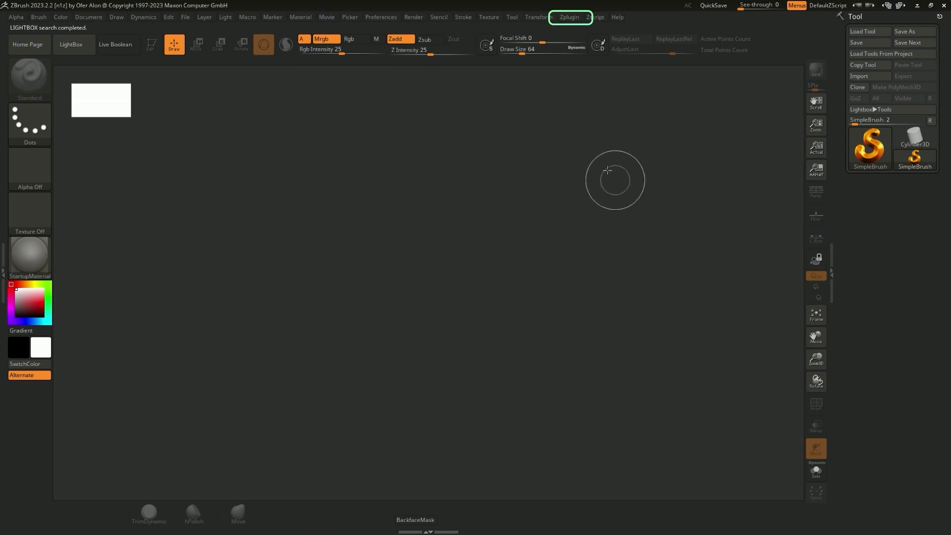
# Switch to ZBrush and import Zip_06.fbx with the FBX ExportImport plugin
pyautogui.click(570, 18)
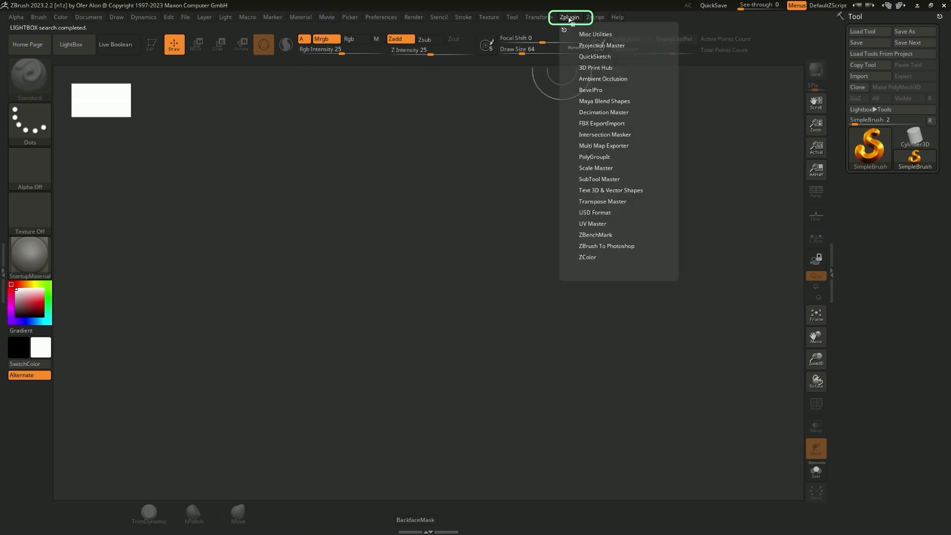
pyautogui.click(597, 122)
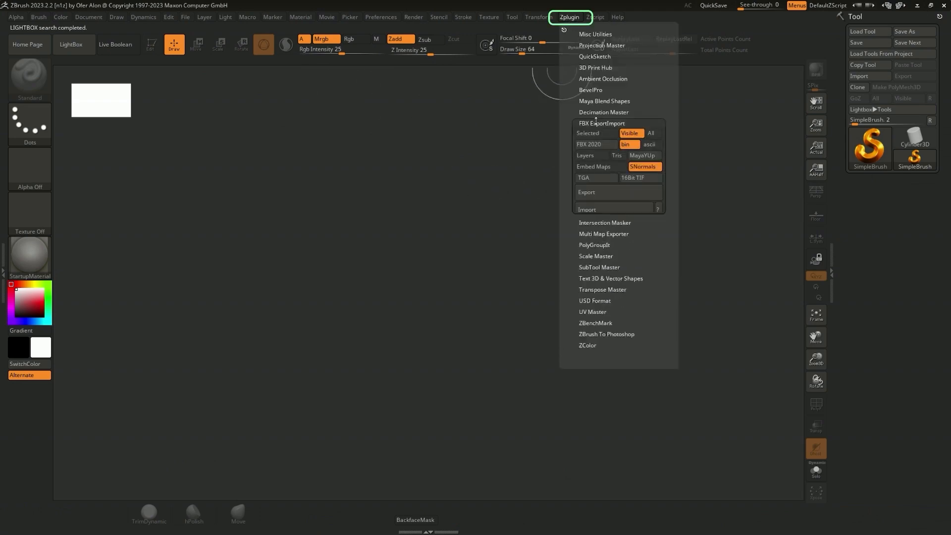
pyautogui.click(598, 208)
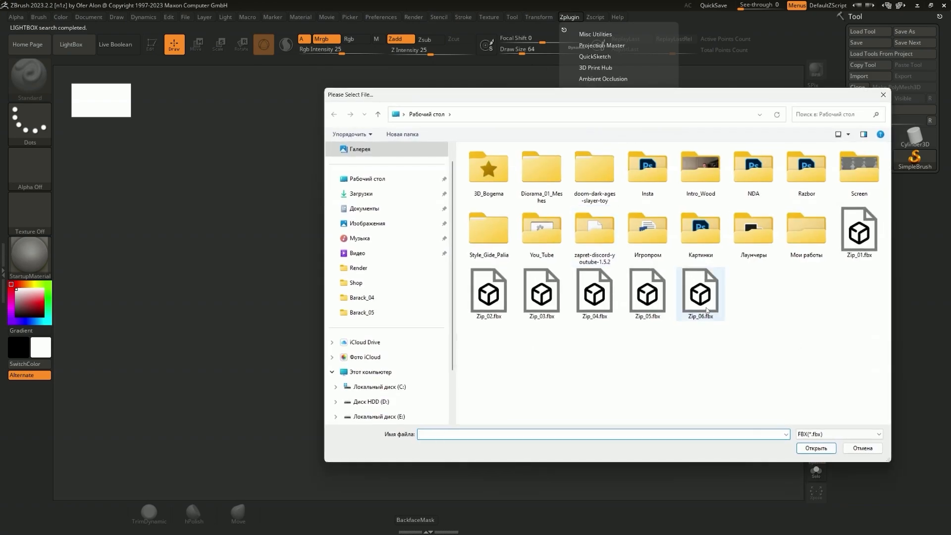
pyautogui.click(815, 448)
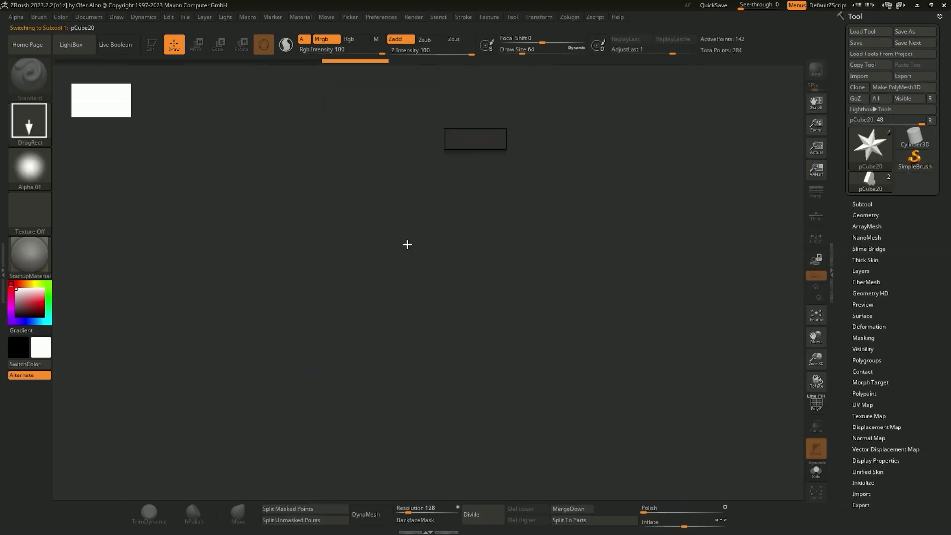
# Draw the imported teeth on the canvas, enter Edit mode and show the Subtool list
pyautogui.moveTo(406, 225); pyautogui.dragTo(391, 323)
pyautogui.click(152, 45)
pyautogui.moveTo(512, 208); pyautogui.dragTo(455, 213)
pyautogui.click(861, 204)
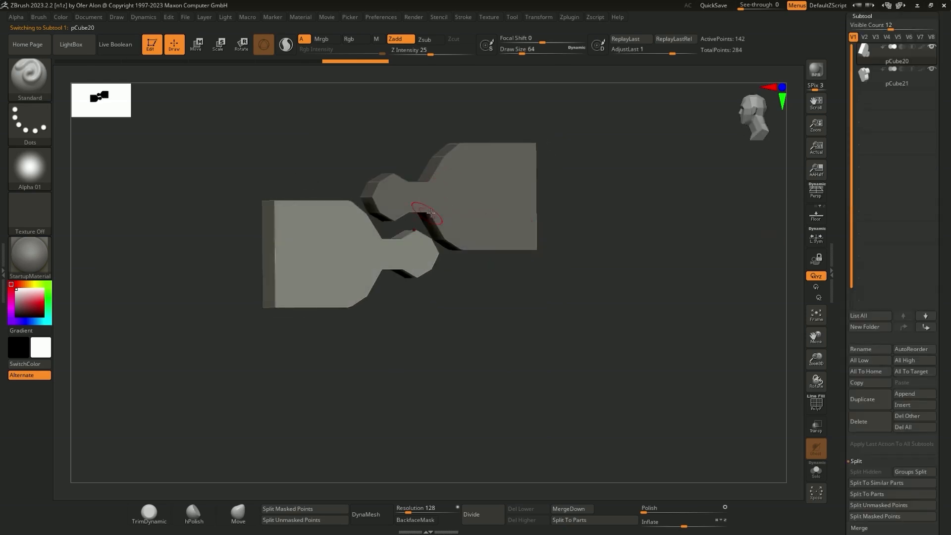
# Subdivide each of the two tooth subtools twice to smooth them
pyautogui.moveTo(431, 213); pyautogui.dragTo(484, 217, button='right')
pyautogui.hotkey('ctrl', 'd')
pyautogui.hotkey('ctrl', 'd')
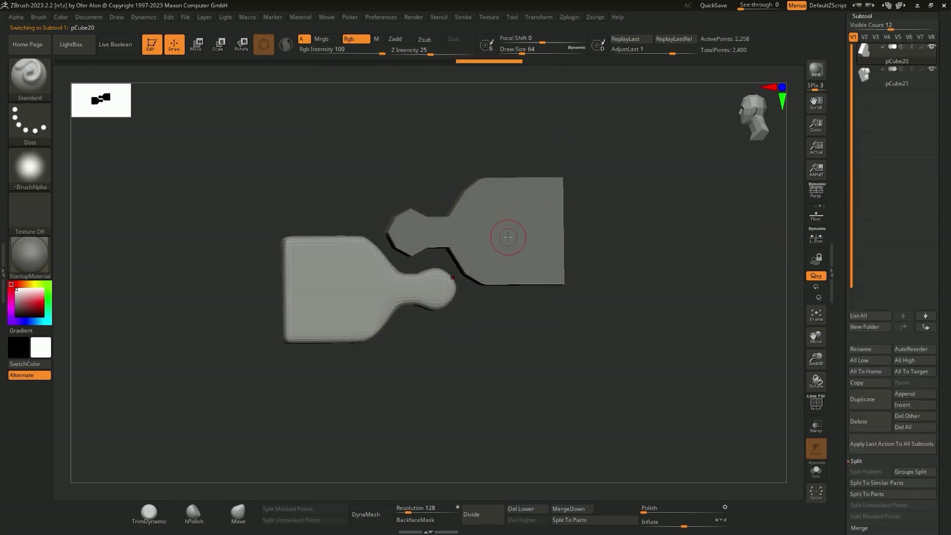
pyautogui.keyDown('alt'); pyautogui.click(508, 237); pyautogui.keyUp('alt')
pyautogui.hotkey('ctrl', 'd')
pyautogui.hotkey('ctrl', 'd')
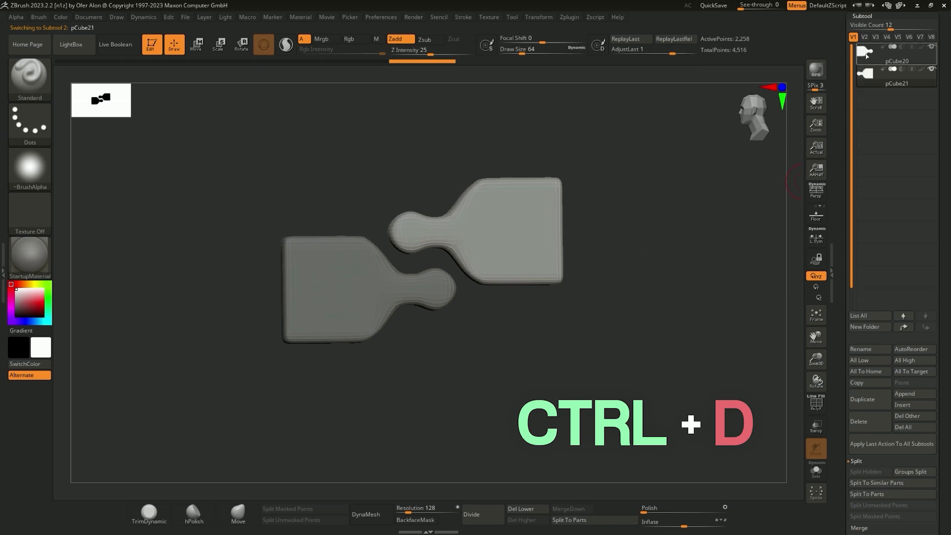
# Merge the pCube20 subtool down with pCube21 and set the subtool Visible Count to 4
pyautogui.click(866, 55)
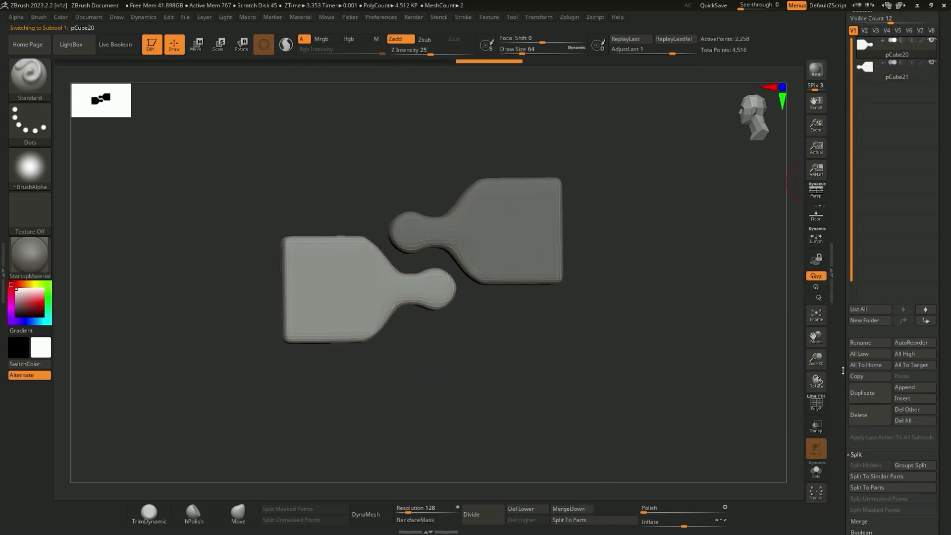
pyautogui.scroll(-5, 845, 313)
pyautogui.click(868, 347)
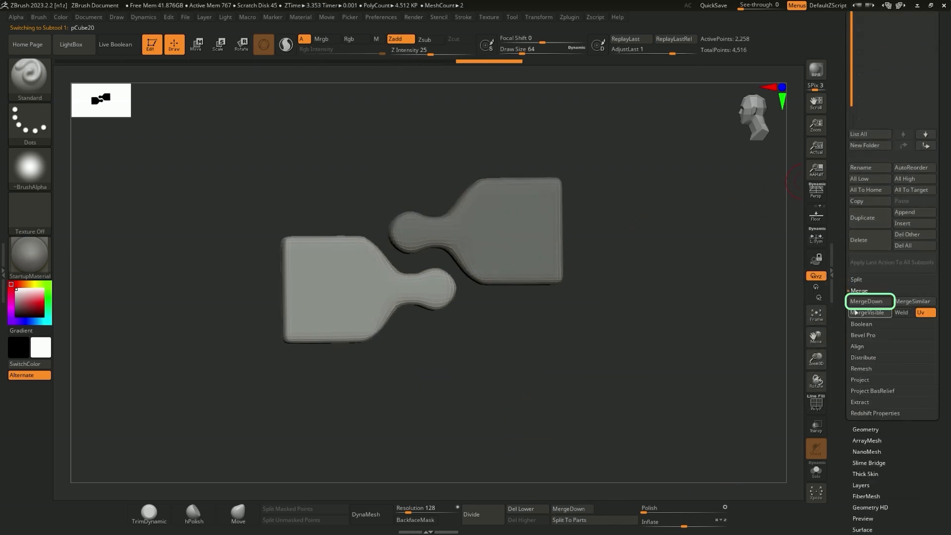
pyautogui.click(859, 304)
pyautogui.click(786, 324)
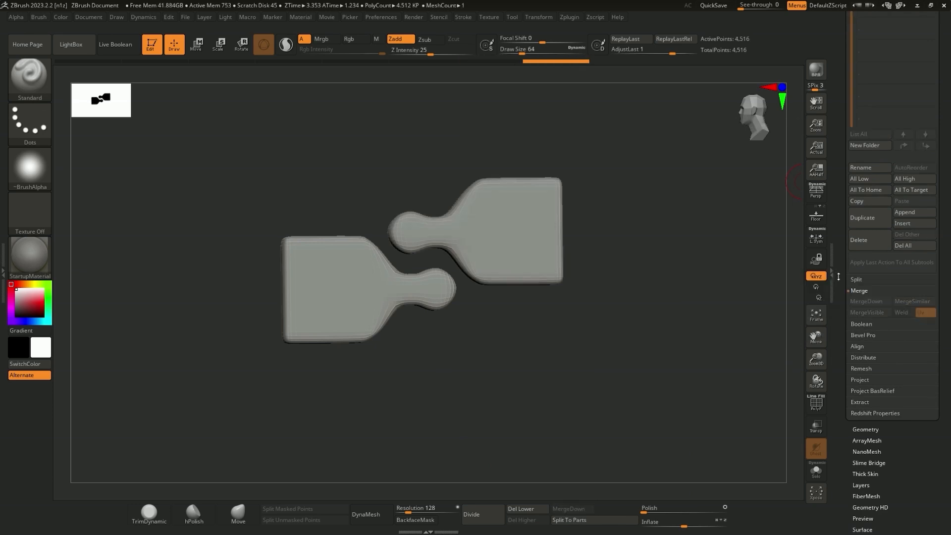
pyautogui.scroll(5, 841, 327)
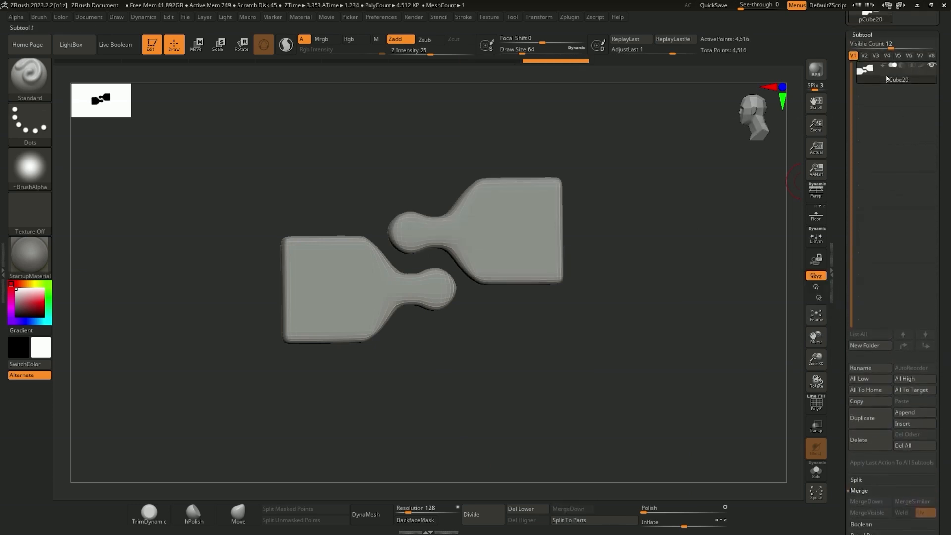
pyautogui.moveTo(890, 43); pyautogui.dragTo(862, 43)
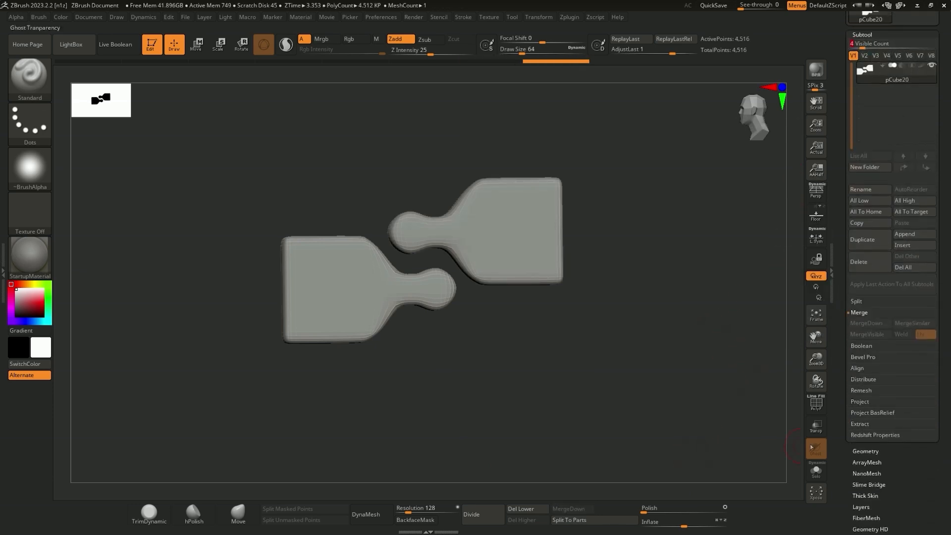
# Inspect the merged teeth's polygroups and topology with PolyFrame, and turn the wireframe display off
pyautogui.click(816, 403)
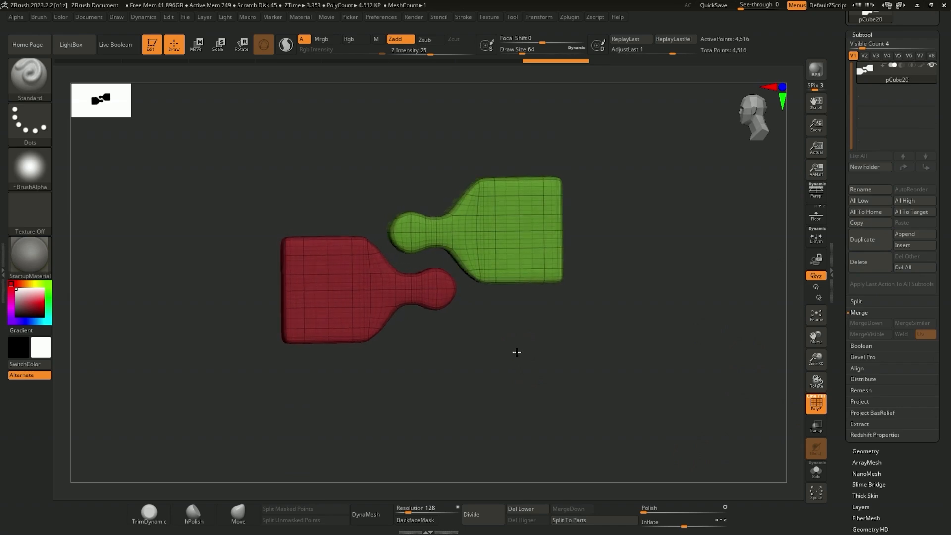
pyautogui.click(817, 413)
pyautogui.moveTo(592, 362); pyautogui.dragTo(574, 347)
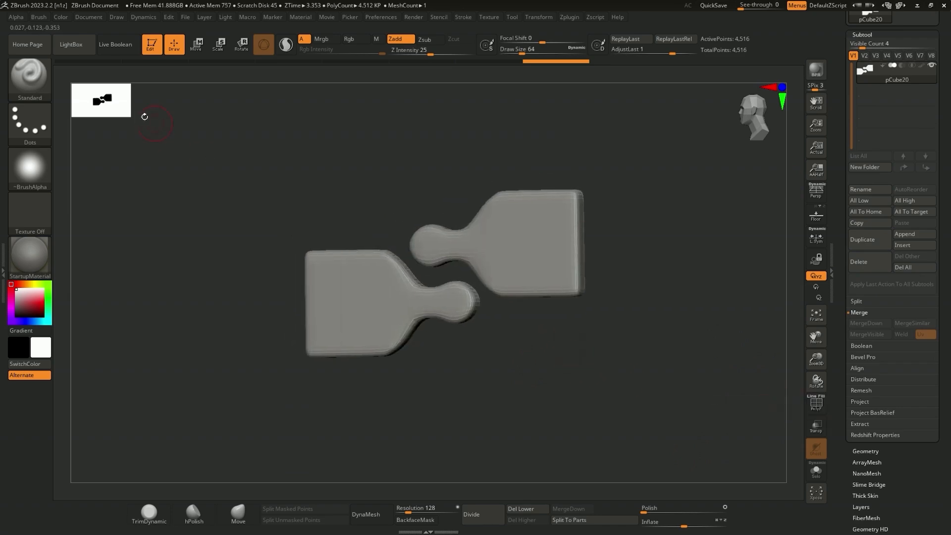
# Create a new InsertMesh brush from the merged tooth pair
pyautogui.click(18, 77)
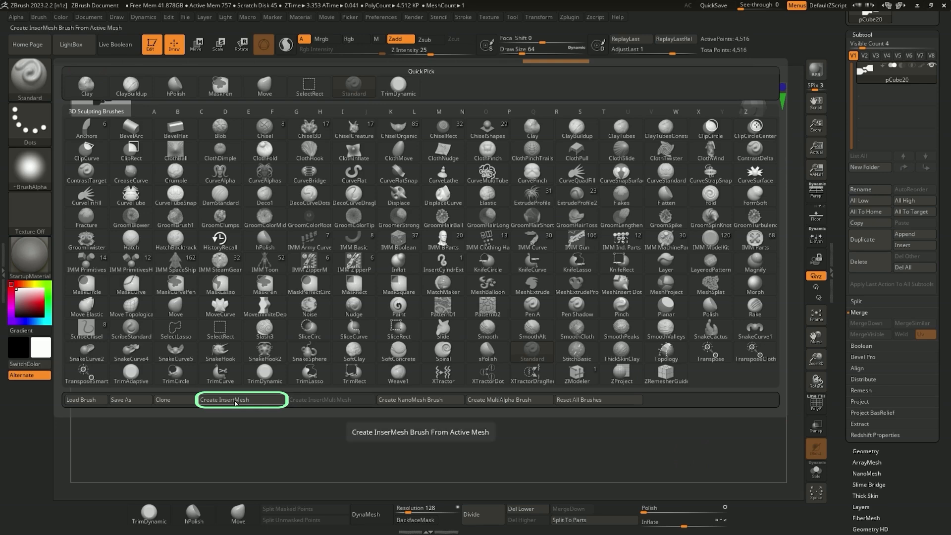
pyautogui.click(232, 399)
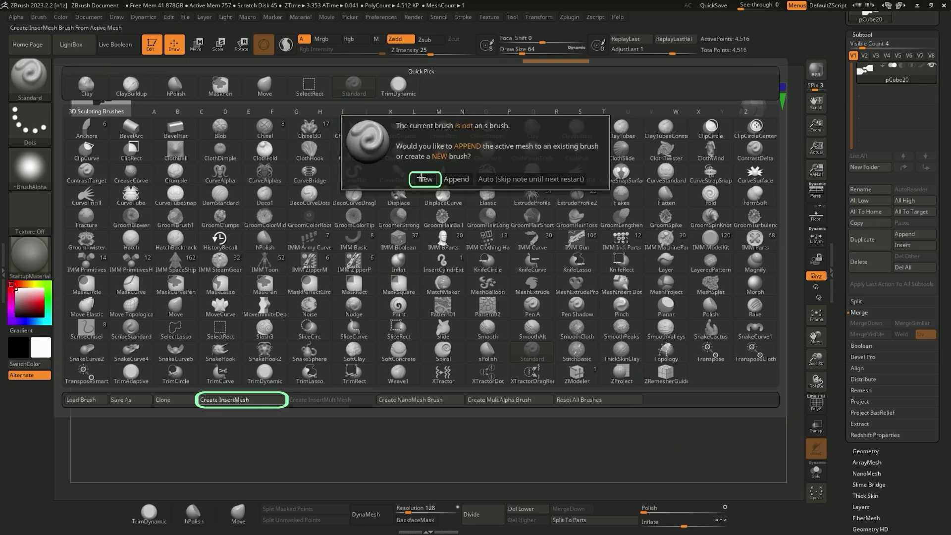
pyautogui.click(422, 178)
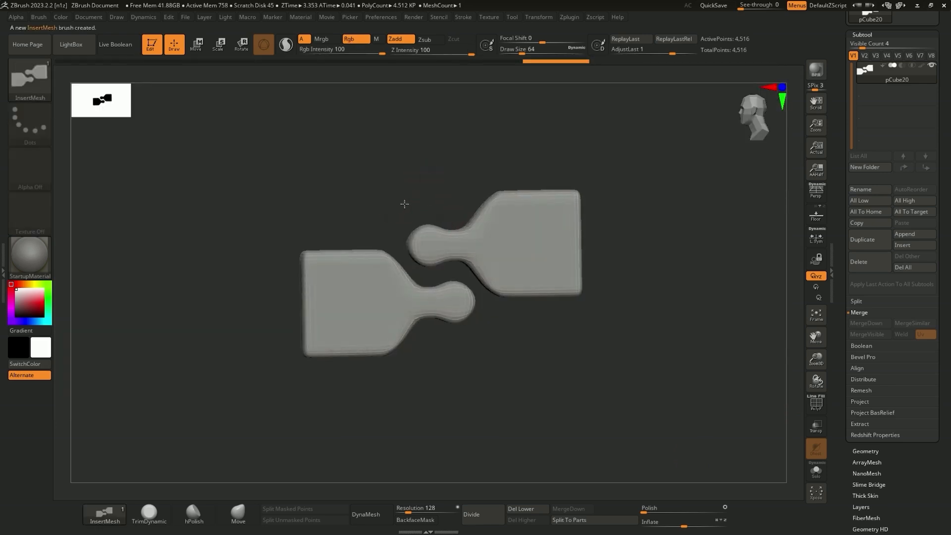
# Hide the merged teeth subtool, append a sphere as a test surface and make the sphere active
pyautogui.click(931, 66)
pyautogui.click(914, 234)
pyautogui.click(597, 296)
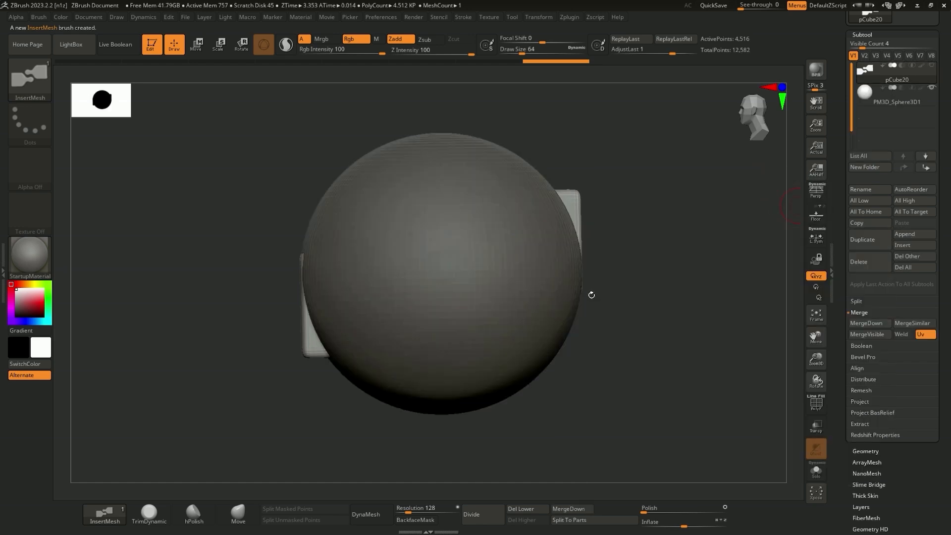
pyautogui.moveTo(483, 271); pyautogui.dragTo(515, 290)
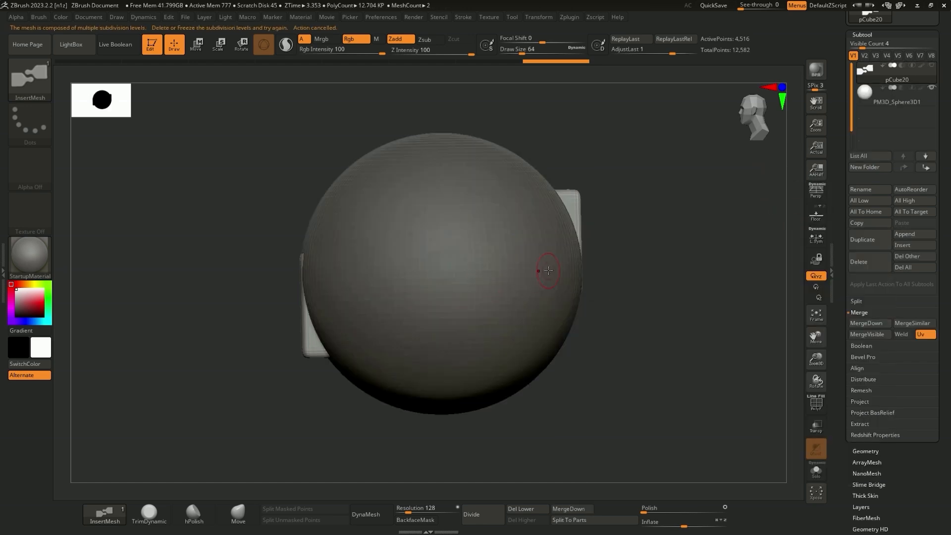
pyautogui.click(865, 103)
# Place several tooth pairs at different sizes and angles on the sphere to test the InsertMesh brush
pyautogui.moveTo(610, 240); pyautogui.dragTo(607, 251)
pyautogui.moveTo(456, 224); pyautogui.dragTo(489, 205)
pyautogui.moveTo(445, 278); pyautogui.dragTo(450, 333)
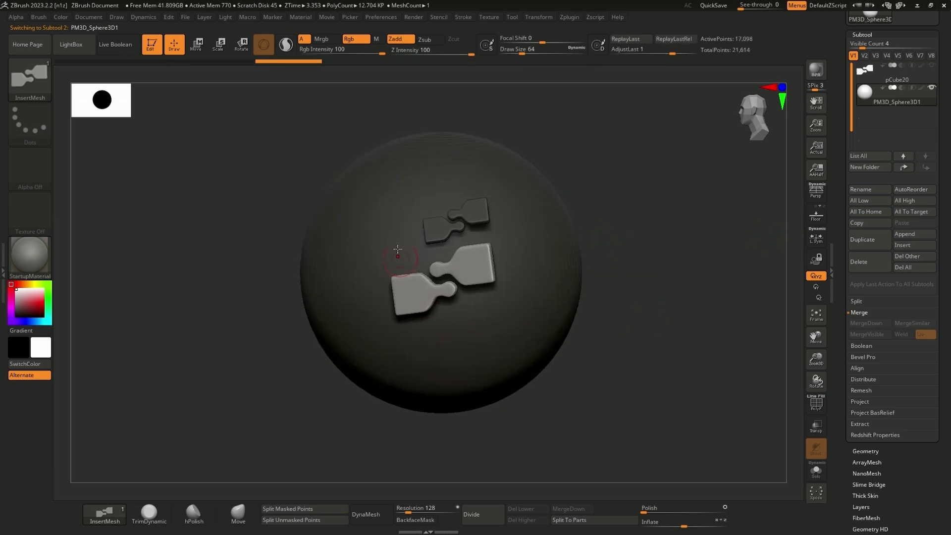
pyautogui.moveTo(386, 224); pyautogui.dragTo(329, 240)
pyautogui.moveTo(423, 181); pyautogui.dragTo(308, 179)
pyautogui.moveTo(478, 263); pyautogui.dragTo(491, 322)
# Undo all the tooth pairs inserted on the sphere
pyautogui.hotkey('ctrl', 'z')
pyautogui.hotkey('ctrl', 'z')
pyautogui.hotkey('ctrl', 'z')
pyautogui.hotkey('ctrl', 'z')
pyautogui.hotkey('ctrl', 'z')
pyautogui.hotkey('ctrl', 'z')
pyautogui.hotkey('ctrl', 'z')
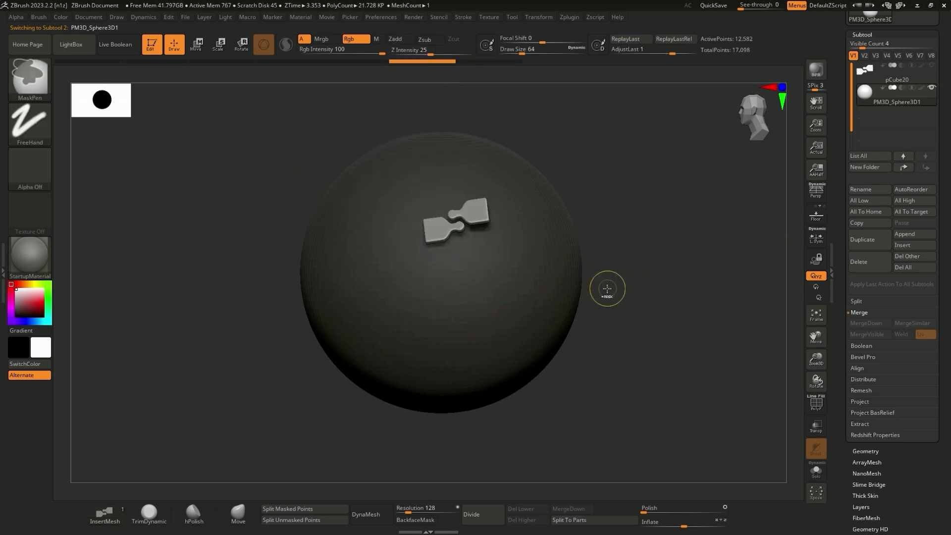
pyautogui.hotkey('ctrl', 'z')
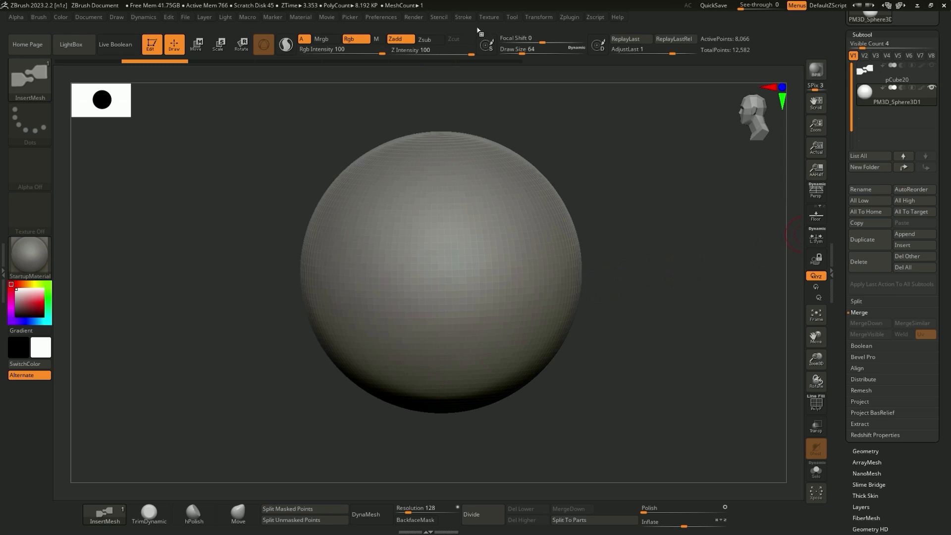
# Dock the Stroke palette in the tray above the Tool palette
pyautogui.click(464, 18)
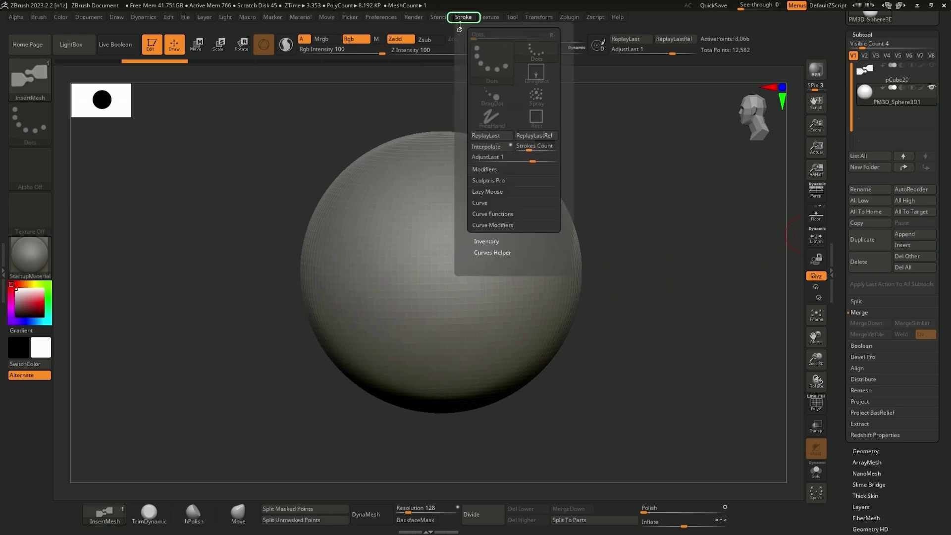
pyautogui.click(459, 29)
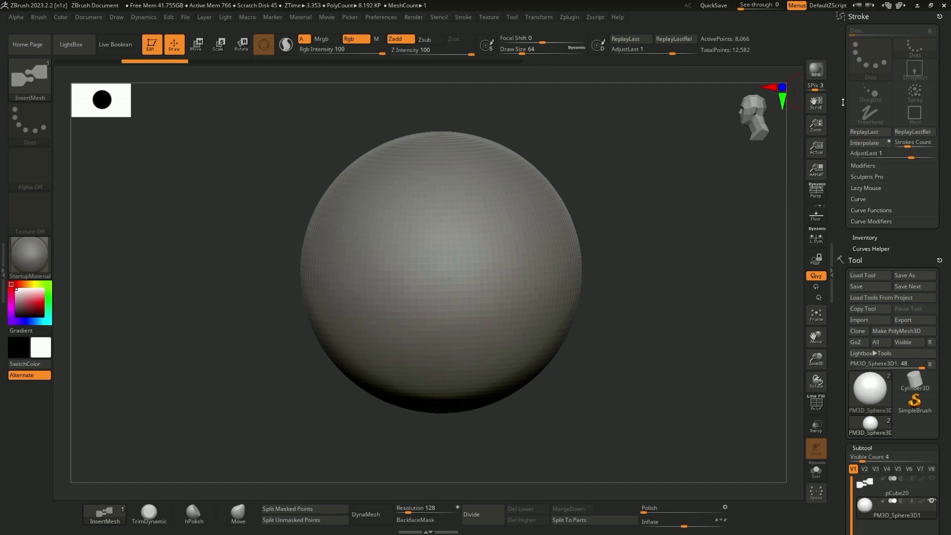
# Enable Curve Mode for the InsertMesh brush and draw a zipper strip down the front of the sphere
pyautogui.click(859, 200)
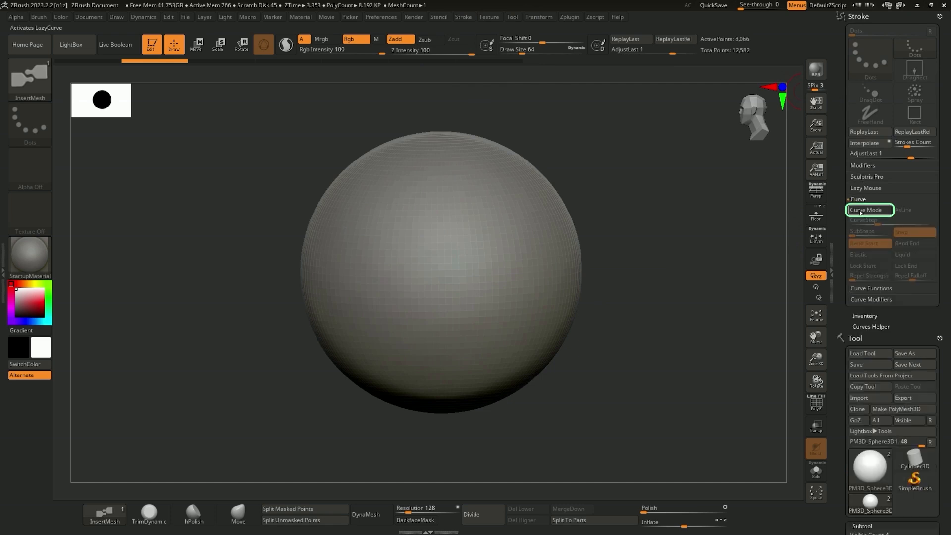
pyautogui.click(866, 210)
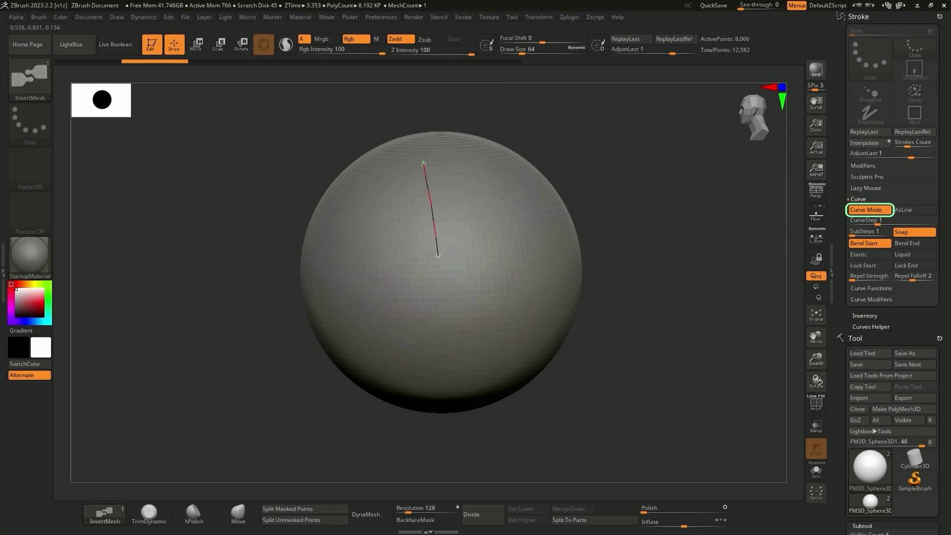
pyautogui.click(446, 355)
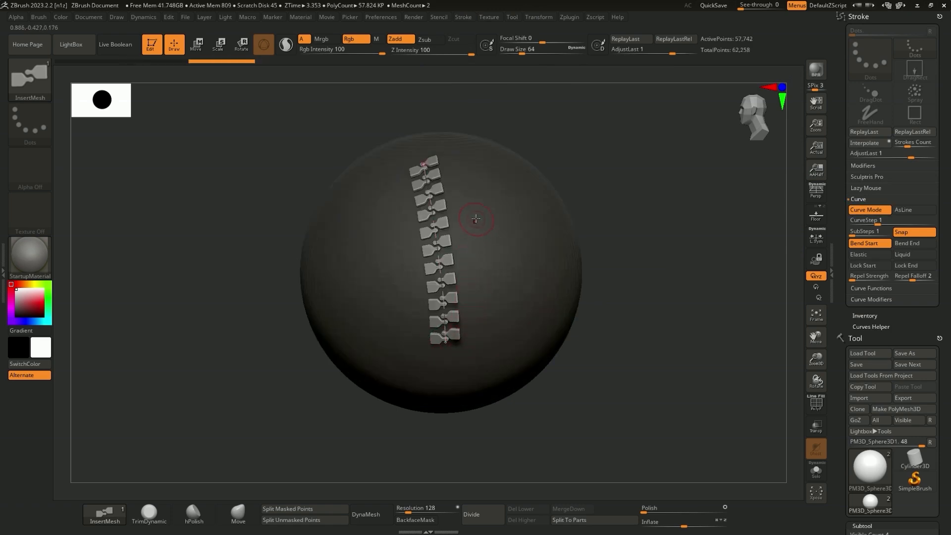
pyautogui.moveTo(471, 229)
pyautogui.mouseDown(button='right')
pyautogui.moveTo(480, 229)
pyautogui.moveTo(459, 212)
pyautogui.mouseUp(button='right')
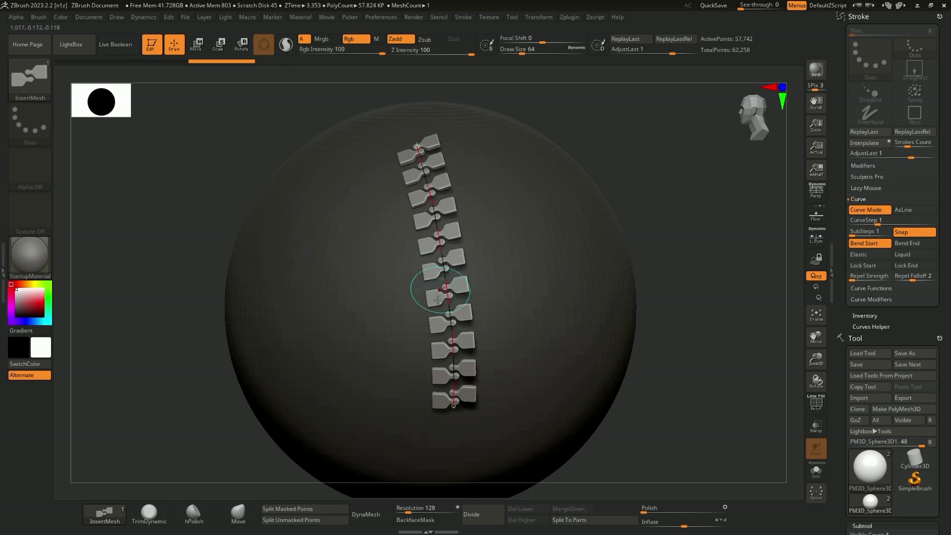
# Set CurveStep to 0.6989 and draw a second, tighter zipper strip beside the first one
pyautogui.moveTo(877, 223); pyautogui.dragTo(873, 224)
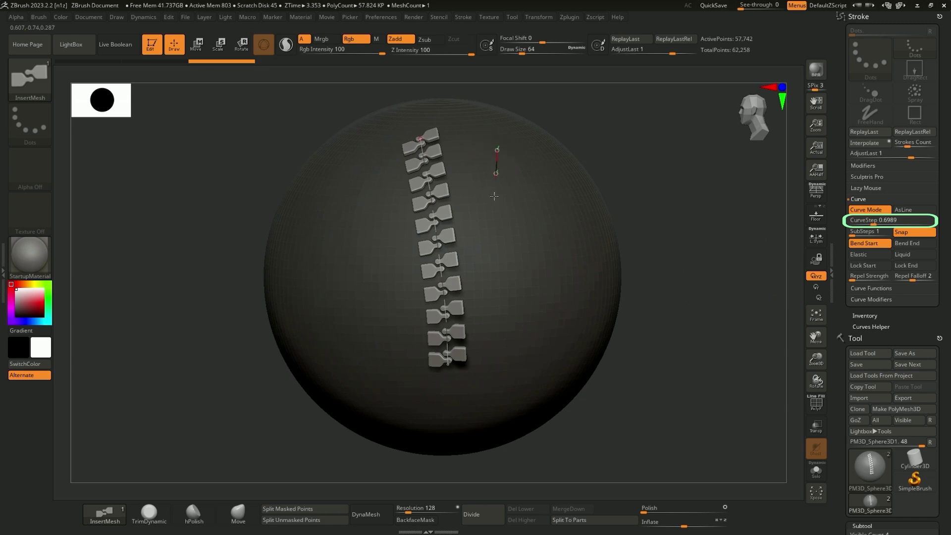
pyautogui.moveTo(494, 196); pyautogui.dragTo(488, 372)
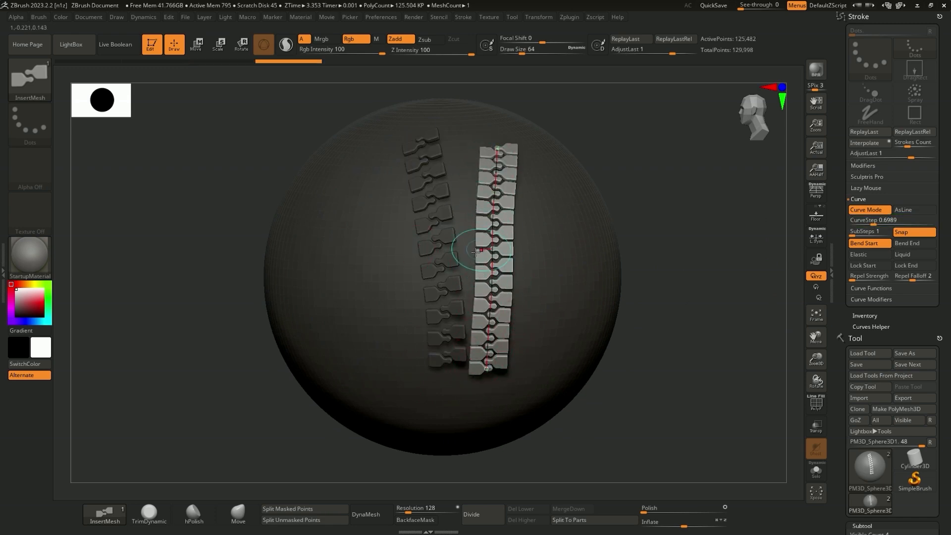
pyautogui.moveTo(466, 245); pyautogui.dragTo(456, 255)
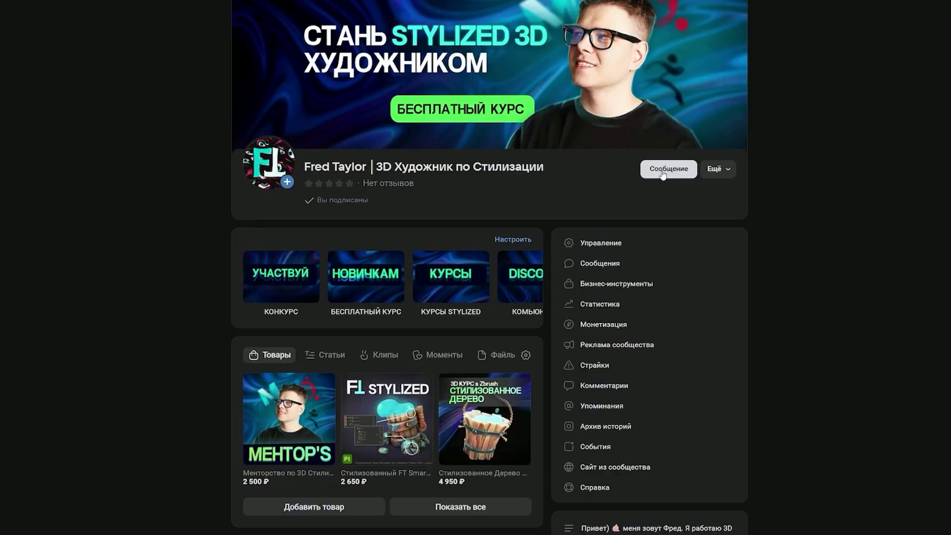
pyautogui.click(662, 171)
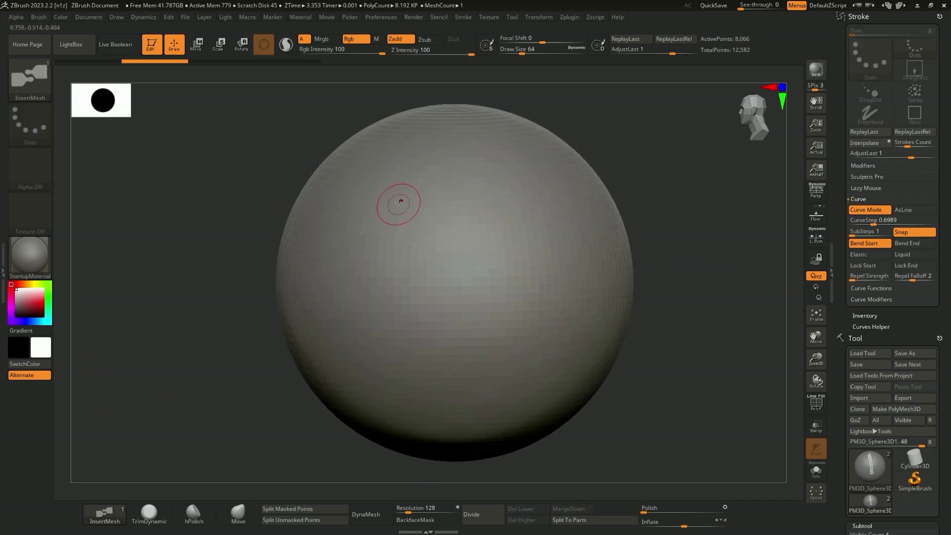
# Draw an S-shaped zipper strip on the cleared sphere and dock the Brush palette in the tray
pyautogui.moveTo(491, 384); pyautogui.dragTo(492, 384)
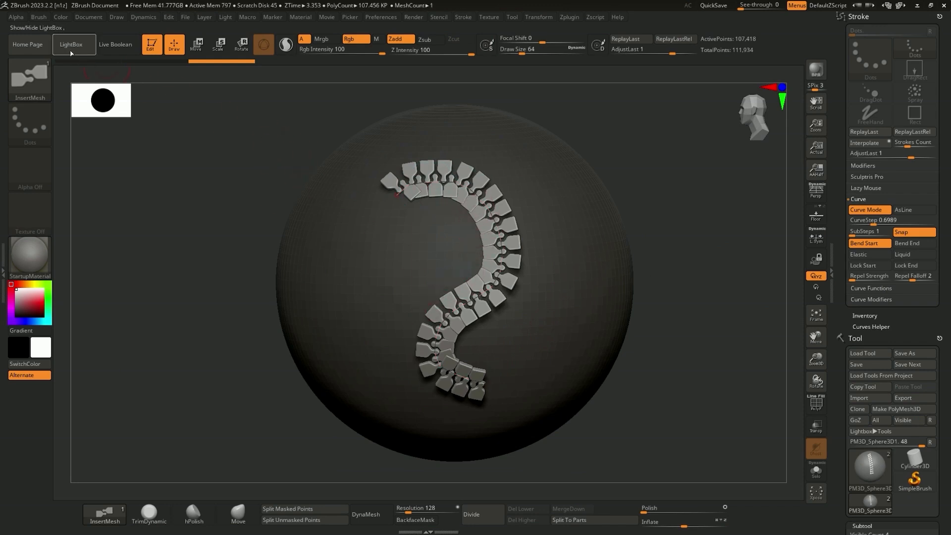
pyautogui.click(37, 18)
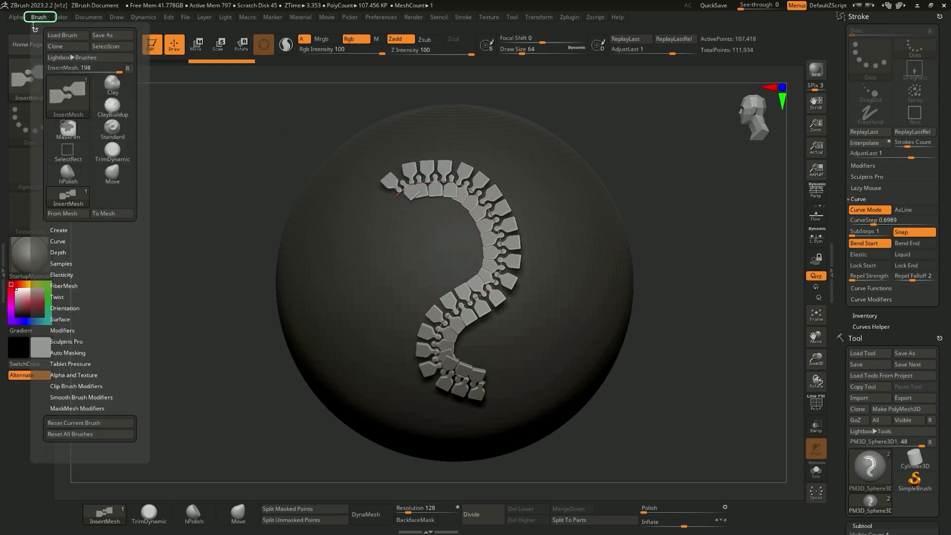
pyautogui.click(35, 32)
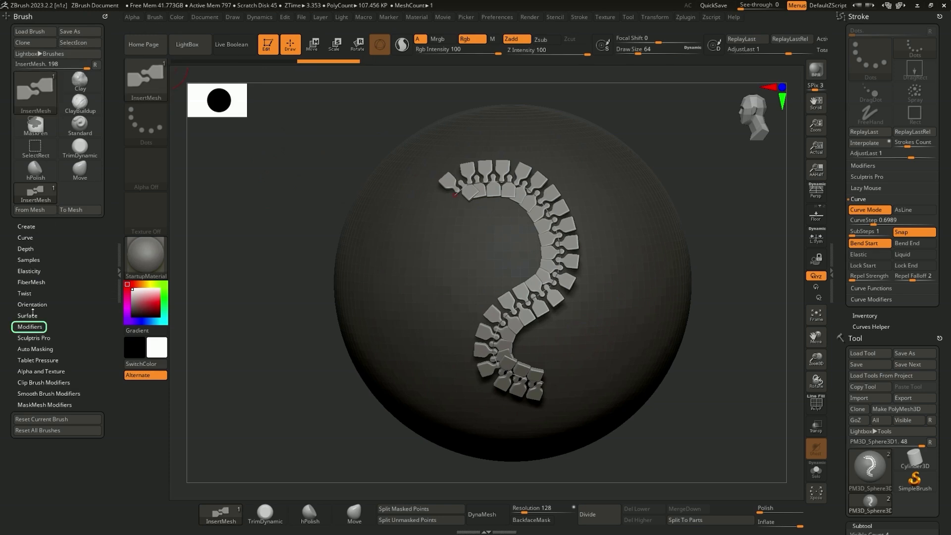
# Enable Weld Points and Stretch in the brush modifiers and test them with a curved zipper stroke, undoing the stroke
pyautogui.click(30, 327)
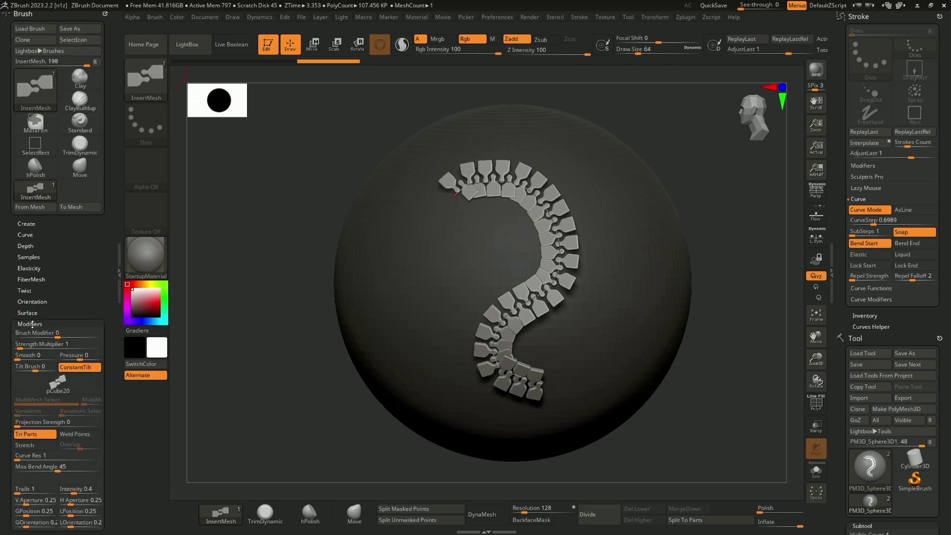
pyautogui.moveTo(14, 310); pyautogui.dragTo(9, 228)
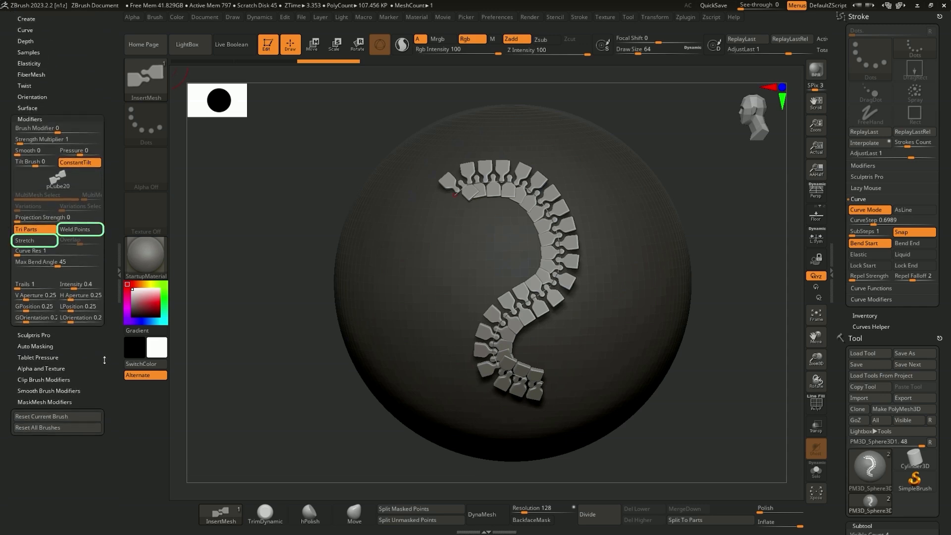
pyautogui.click(80, 229)
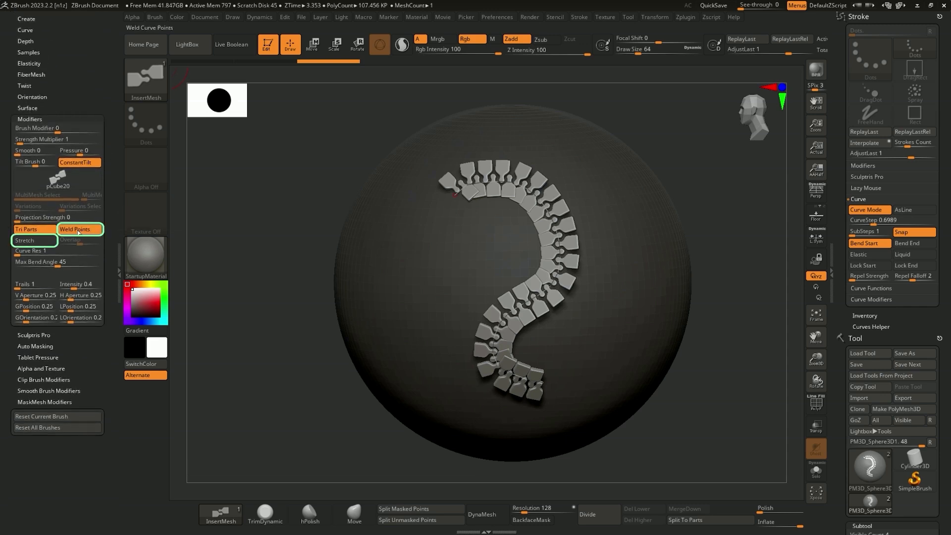
pyautogui.click(33, 240)
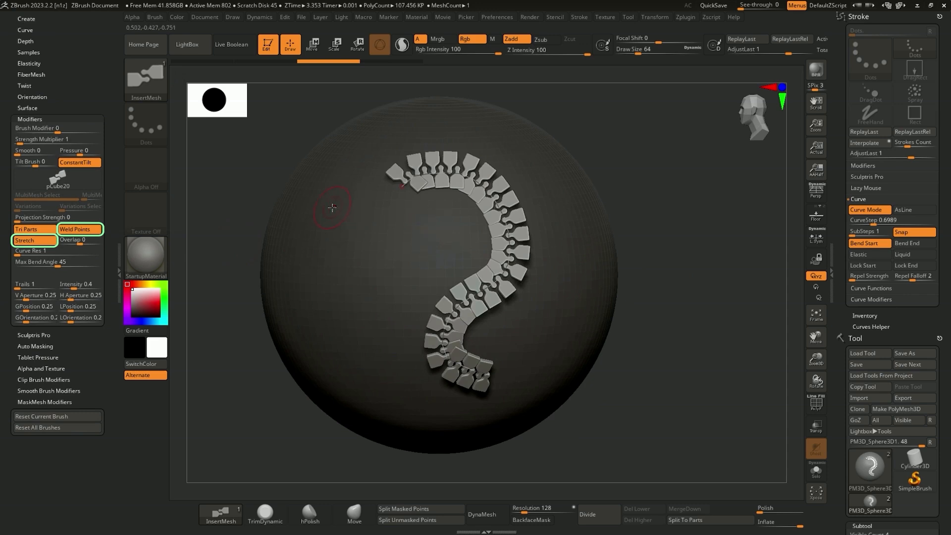
pyautogui.moveTo(333, 206); pyautogui.dragTo(415, 222)
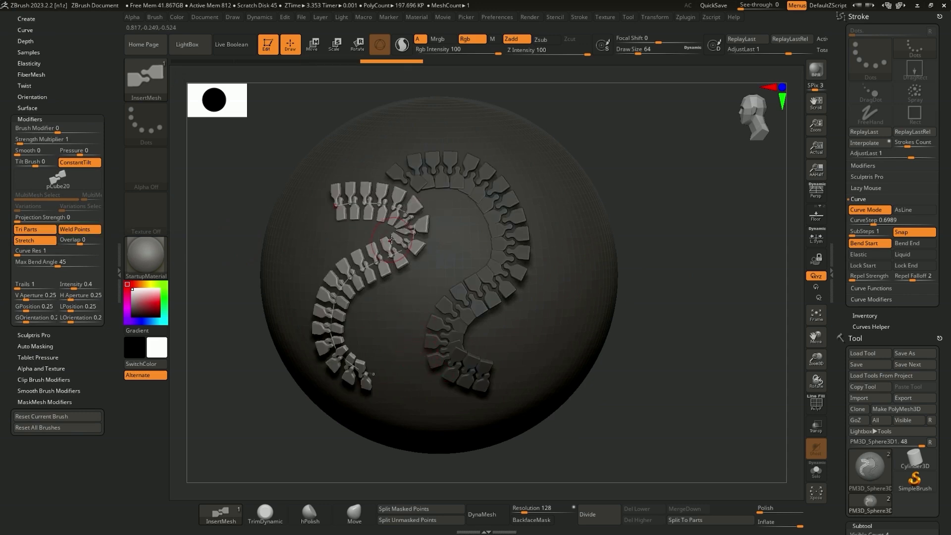
pyautogui.hotkey('ctrl', 'z')
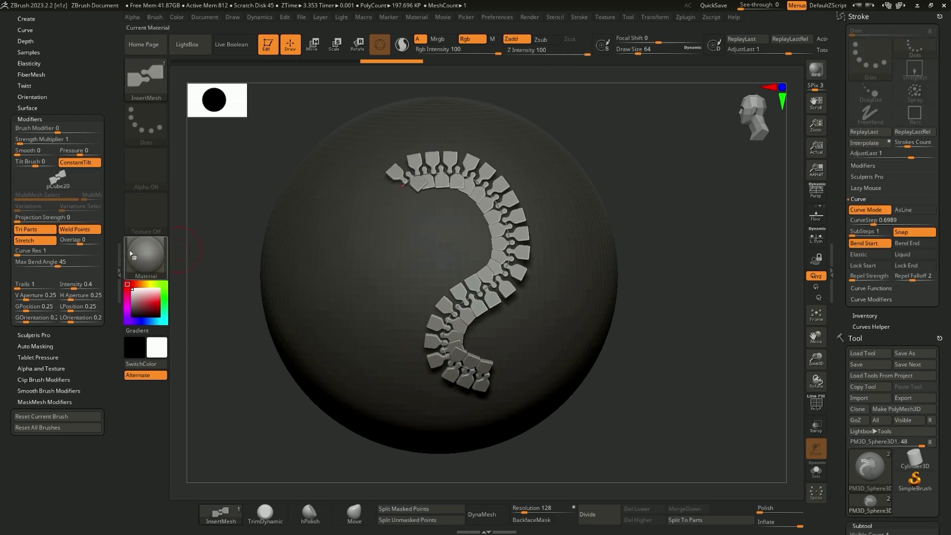
# Disable Stretch, set Curve Res to 13 and test the brush with a curved stroke, undoing the stroke
pyautogui.click(27, 240)
pyautogui.moveTo(20, 255); pyautogui.dragTo(57, 255)
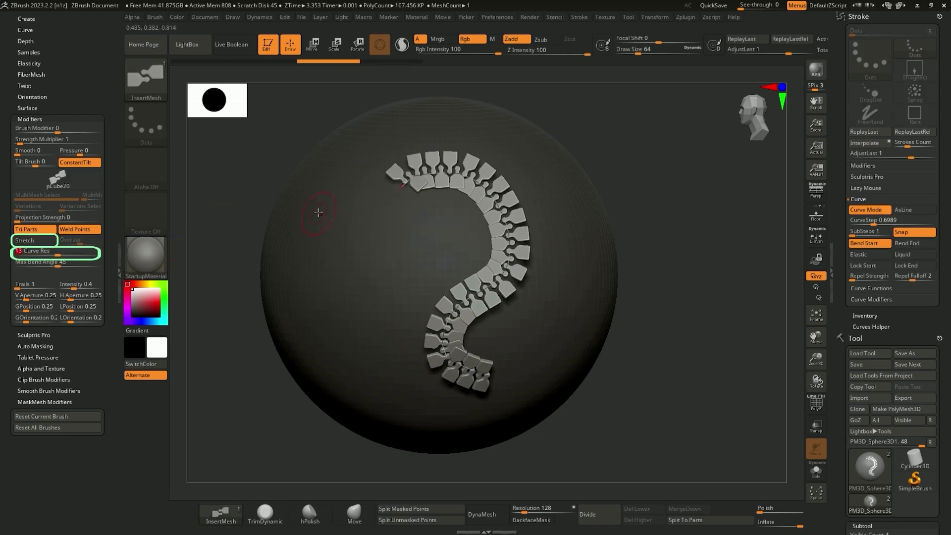
pyautogui.moveTo(319, 211); pyautogui.dragTo(378, 361)
pyautogui.hotkey('ctrl', 'z')
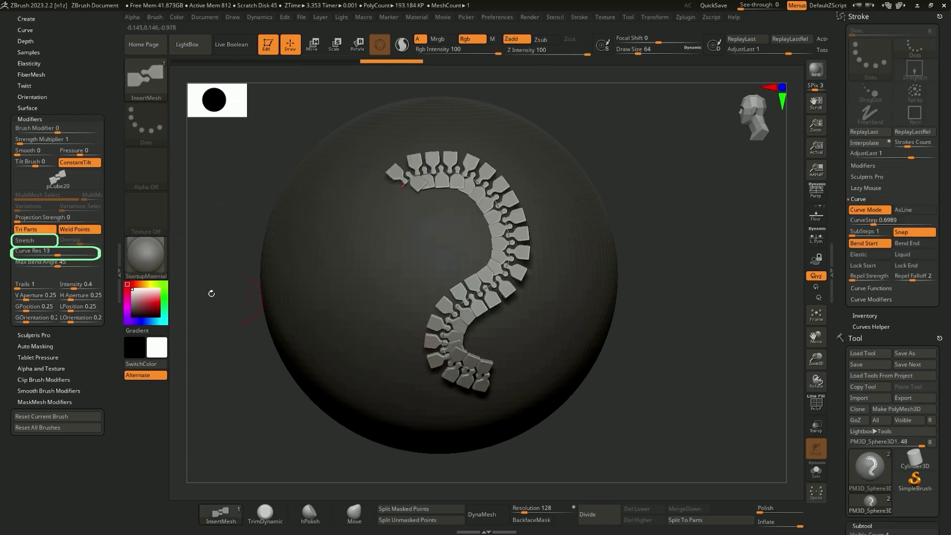
# Draw two more curved test zippers beside the S-shaped strip and undo each of them
pyautogui.moveTo(354, 257); pyautogui.dragTo(382, 349)
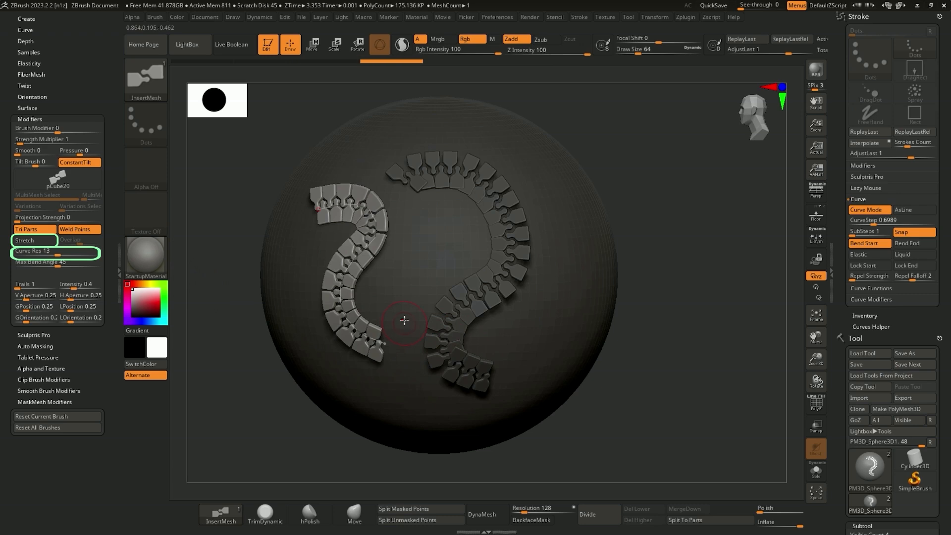
pyautogui.moveTo(388, 273); pyautogui.dragTo(392, 271, button='right')
pyautogui.hotkey('ctrl', 'z')
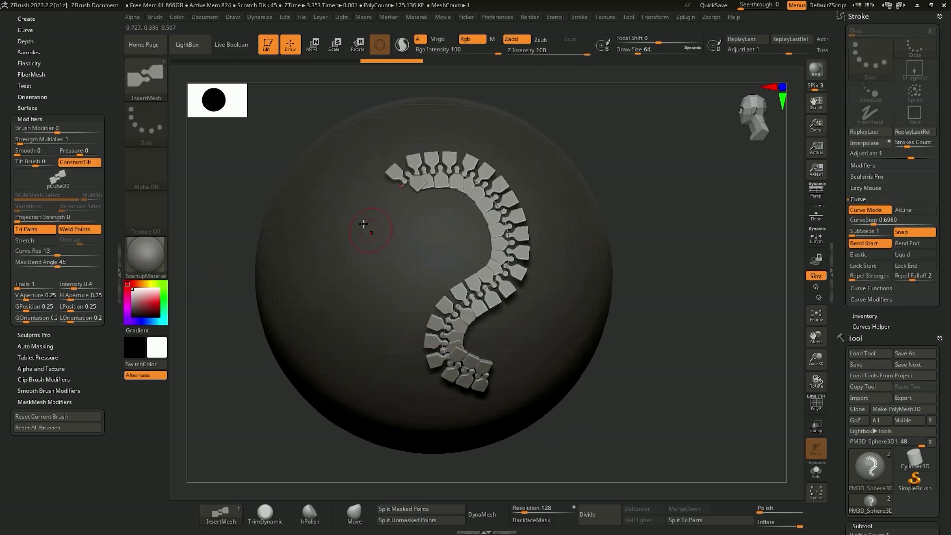
pyautogui.moveTo(343, 204); pyautogui.dragTo(380, 235)
pyautogui.moveTo(377, 345); pyautogui.dragTo(381, 349)
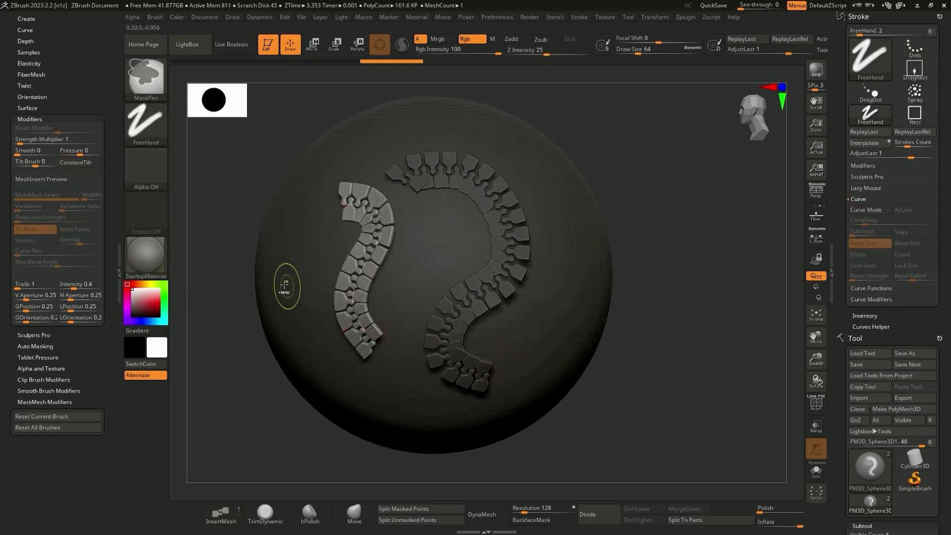
pyautogui.hotkey('ctrl', 'z')
# Draw a curved comparison zipper with Stretch enabled beside the S-shaped strip and turn Stretch off again
pyautogui.click(44, 240)
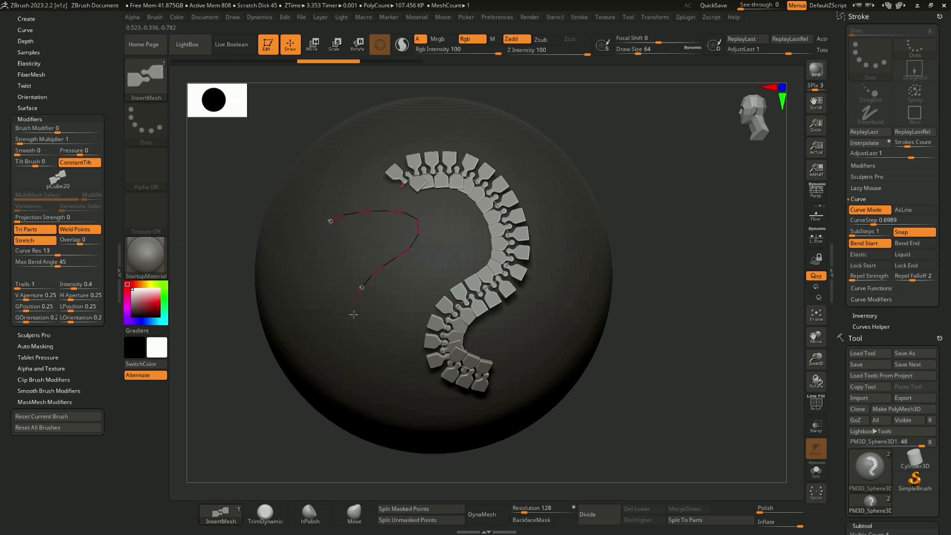
pyautogui.moveTo(354, 314); pyautogui.dragTo(373, 339)
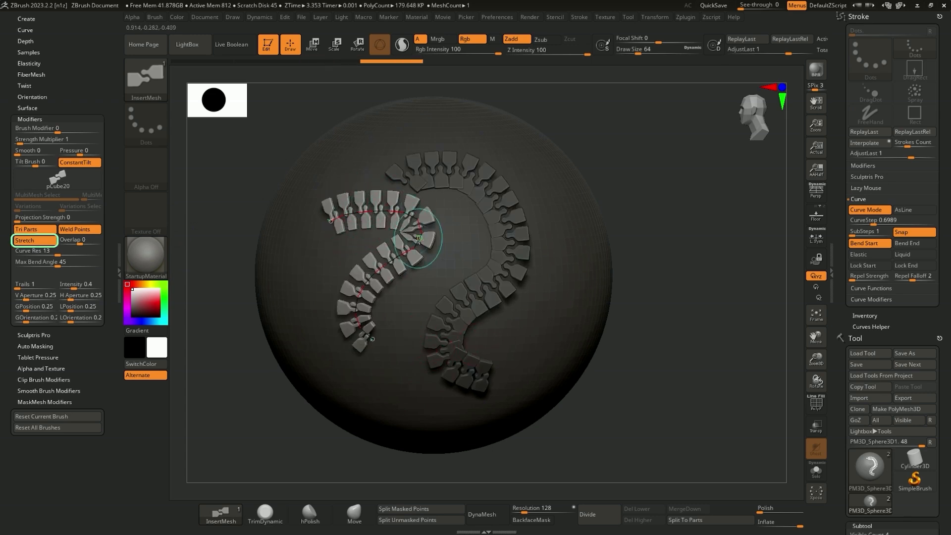
pyautogui.click(37, 242)
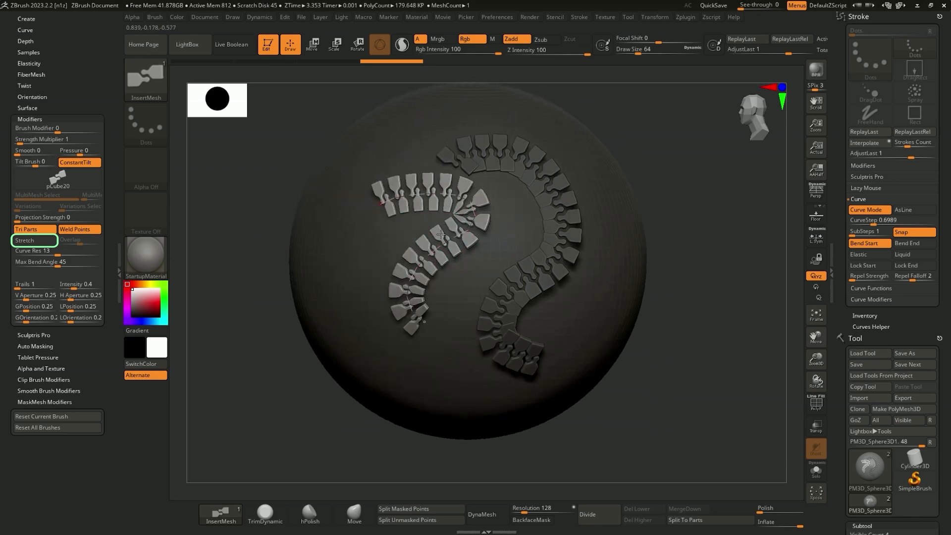
# Set Curve Res to 16 and draw curved zipper strips on a clear side of the sphere, undoing the last short one
pyautogui.moveTo(570, 193); pyautogui.dragTo(446, 177, button='right')
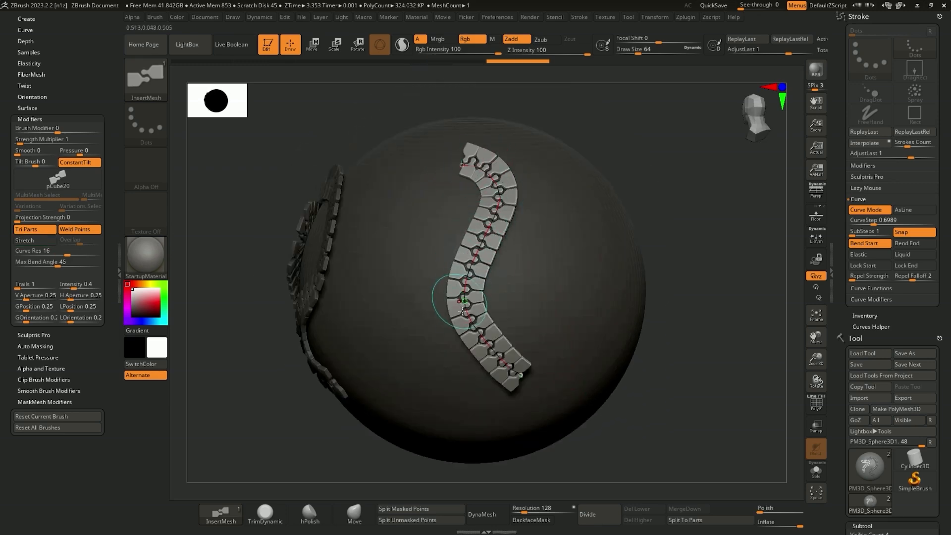
pyautogui.keyDown('alt'); pyautogui.moveTo(520, 293); pyautogui.dragTo(485, 287, button='right'); pyautogui.keyUp('alt')
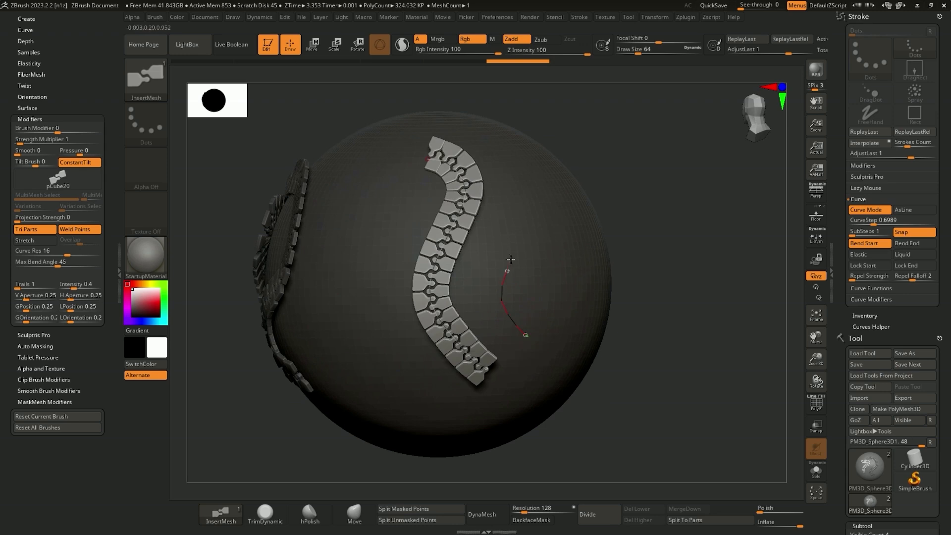
pyautogui.moveTo(511, 259); pyautogui.dragTo(519, 202)
pyautogui.moveTo(495, 249); pyautogui.dragTo(470, 249, button='right')
pyautogui.hotkey('ctrl', 'z')
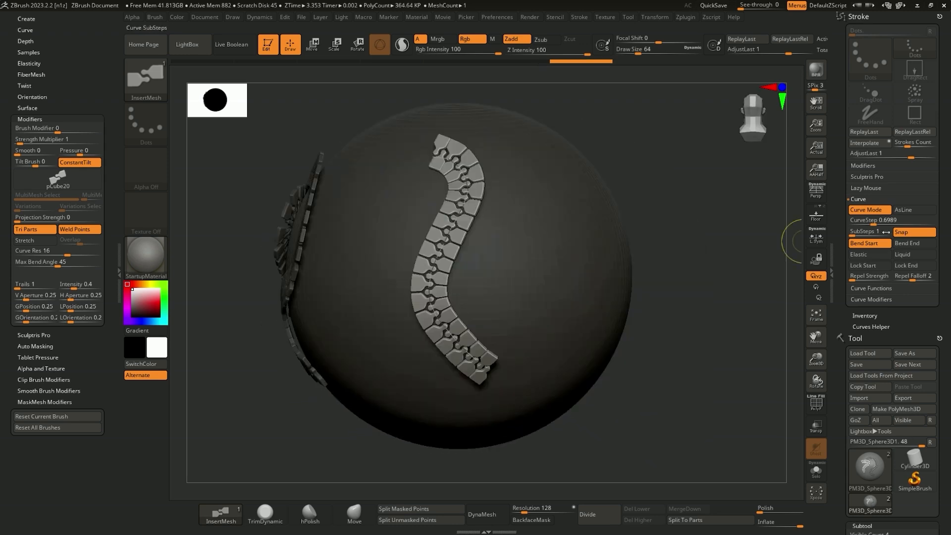
# Set CurveStep to 0.85909 and test the tooth spacing with several zipper strokes on clear areas of the sphere
pyautogui.moveTo(874, 225); pyautogui.dragTo(876, 225)
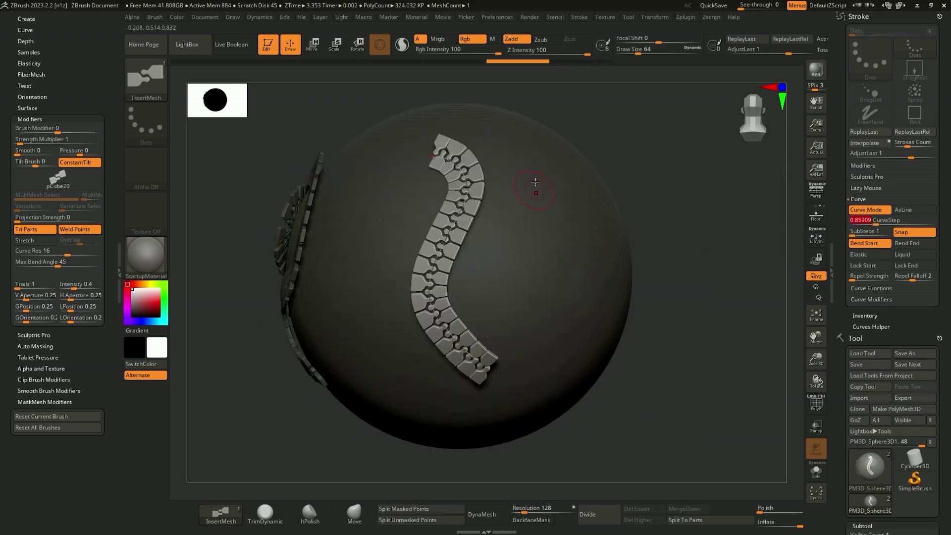
pyautogui.moveTo(484, 263); pyautogui.dragTo(516, 320)
pyautogui.hotkey('ctrl', 'z')
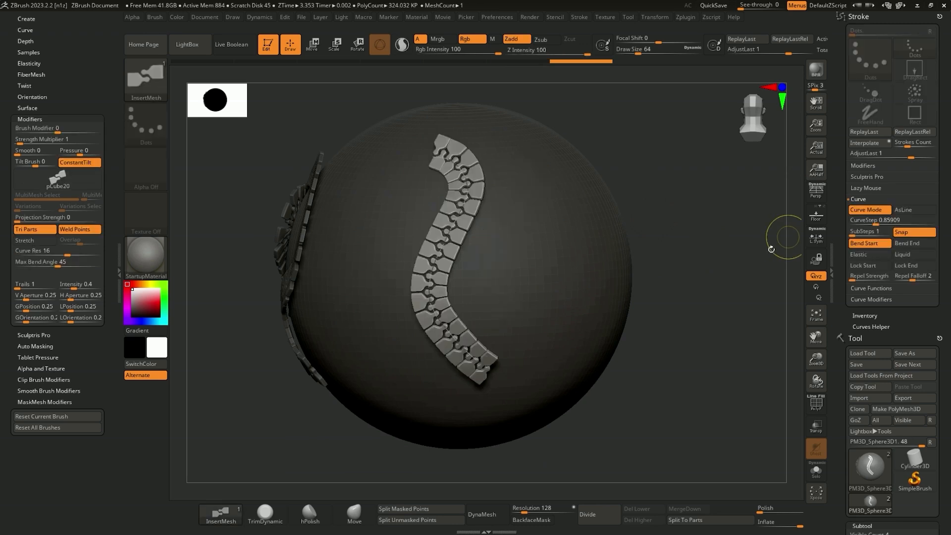
pyautogui.moveTo(521, 260); pyautogui.dragTo(558, 355)
pyautogui.moveTo(590, 341); pyautogui.dragTo(614, 329, button='right')
pyautogui.moveTo(456, 294); pyautogui.dragTo(477, 387)
pyautogui.moveTo(486, 354)
pyautogui.mouseDown(button='right')
pyautogui.moveTo(500, 322)
pyautogui.moveTo(479, 258)
pyautogui.moveTo(481, 265)
pyautogui.mouseUp(button='right')
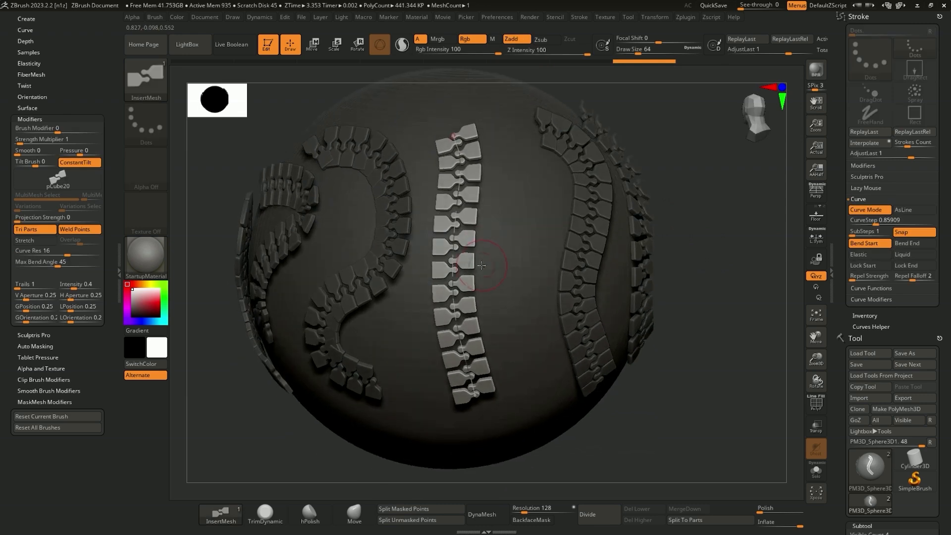
# Set CurveStep to 0.79303 and replace the last strip with a new straight vertical zipper strip
pyautogui.moveTo(873, 224); pyautogui.dragTo(874, 224)
pyautogui.hotkey('ctrl', 'z')
pyautogui.moveTo(458, 123)
pyautogui.mouseDown()
pyautogui.moveTo(456, 361)
pyautogui.moveTo(467, 399)
pyautogui.mouseUp()
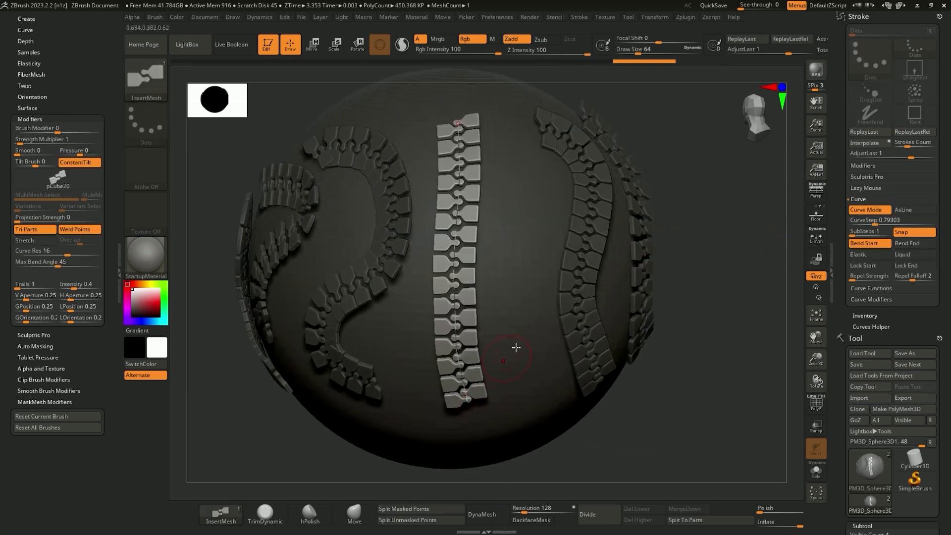
pyautogui.moveTo(516, 348); pyautogui.dragTo(557, 267, button='right')
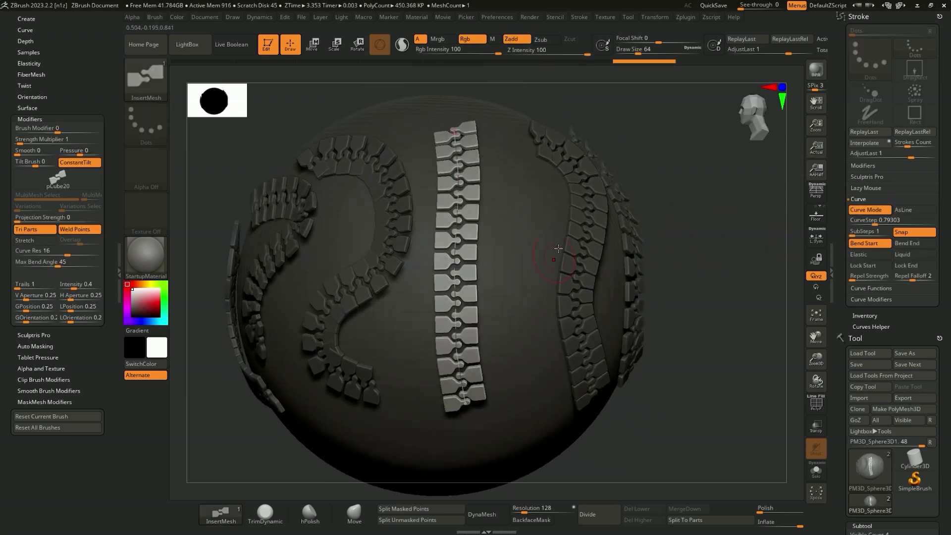
# Save the brush preset to the desktop as Zip_Brush_01.zbp, replacing the existing file
pyautogui.click(162, 85)
pyautogui.click(250, 400)
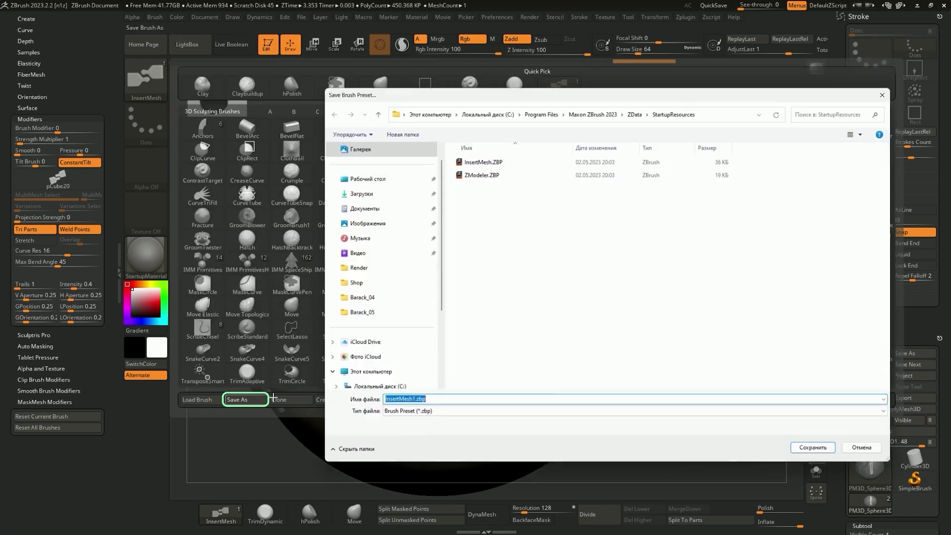
pyautogui.click(393, 179)
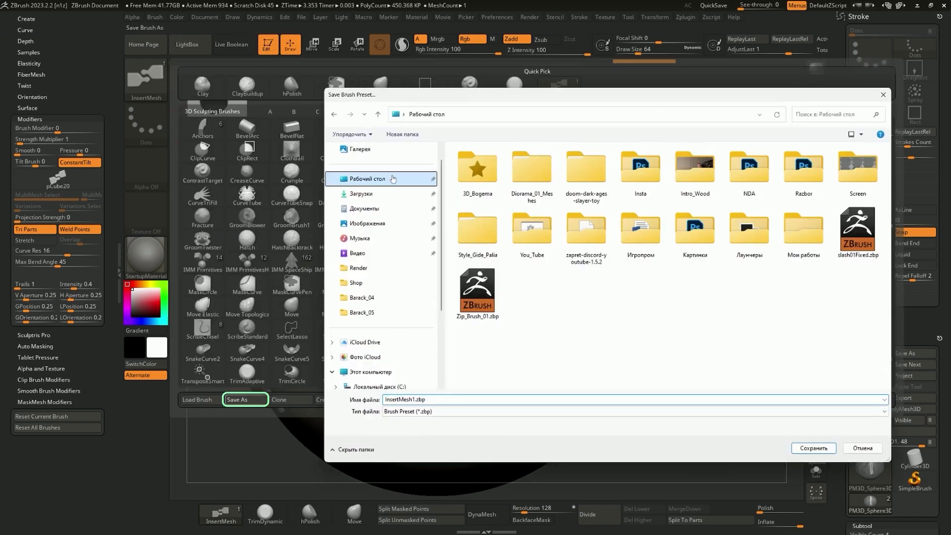
pyautogui.click(477, 292)
pyautogui.click(812, 448)
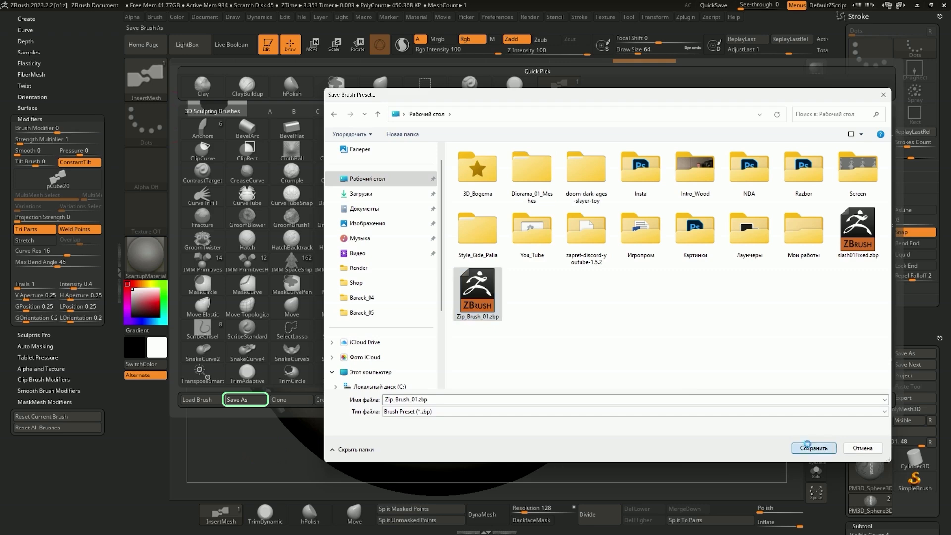
pyautogui.click(532, 261)
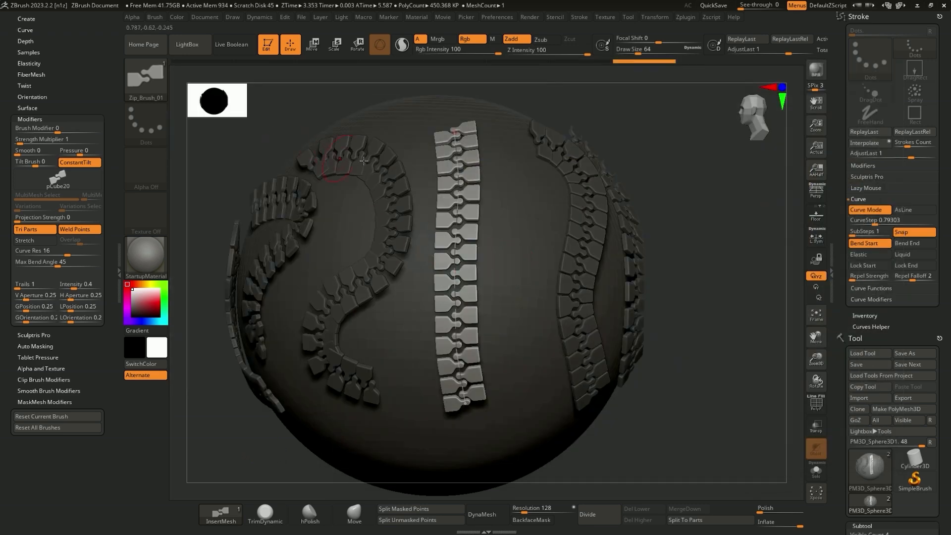
pyautogui.keyDown('alt'); pyautogui.moveTo(506, 223); pyautogui.dragTo(482, 203, button='right'); pyautogui.keyUp('alt')
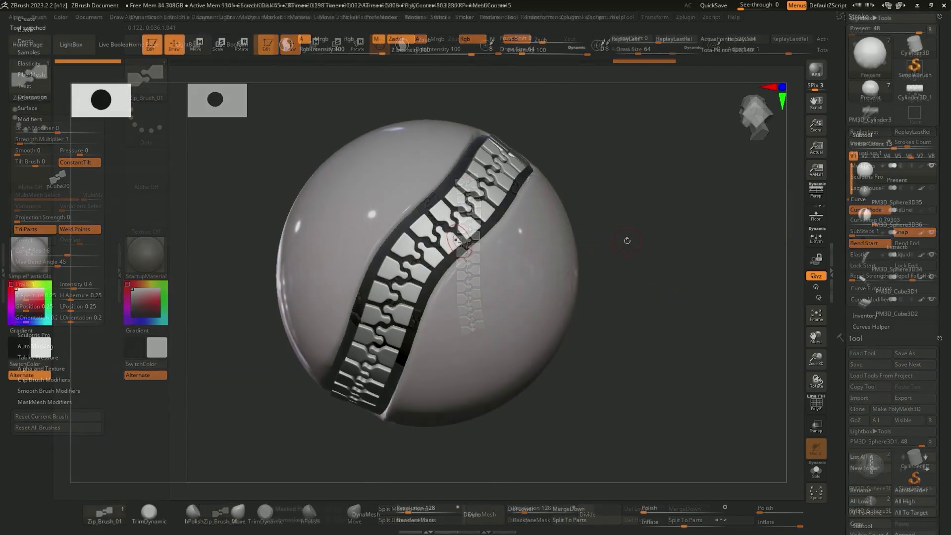
pyautogui.moveTo(613, 318); pyautogui.dragTo(616, 353, button='right')
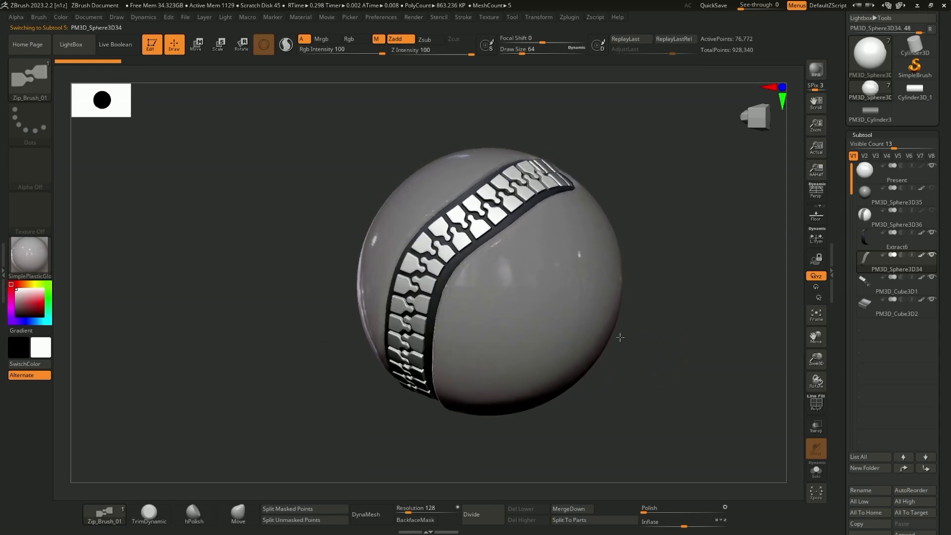